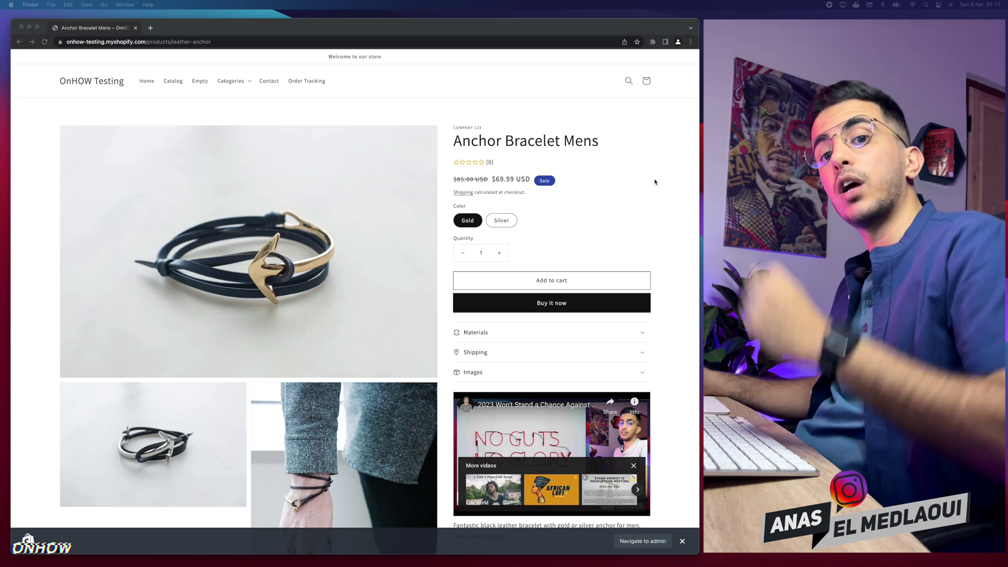
# Step: Switch briefly to the Notes app, then return to the browser window
pyautogui.click(655, 182)
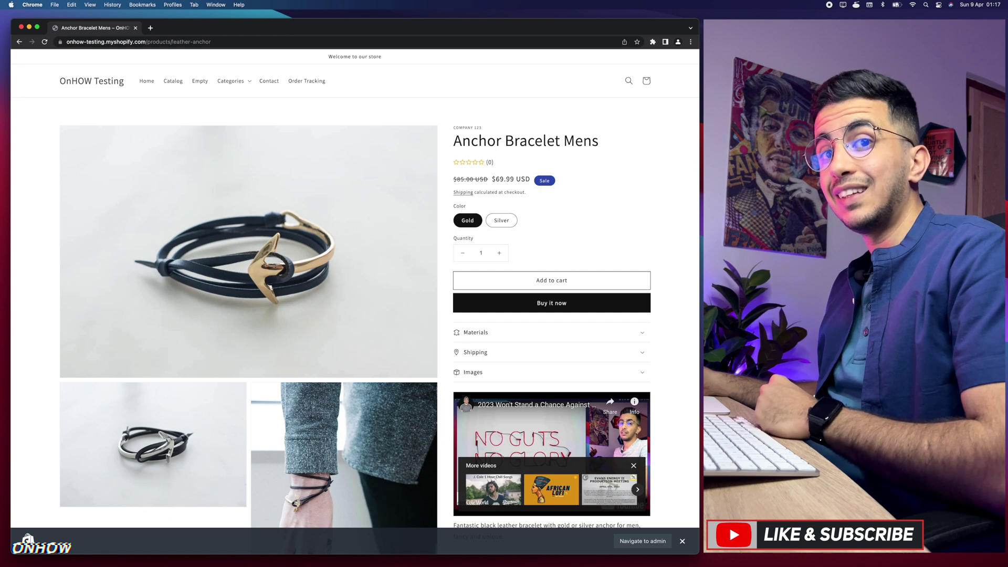
pyautogui.press('super+Tab')
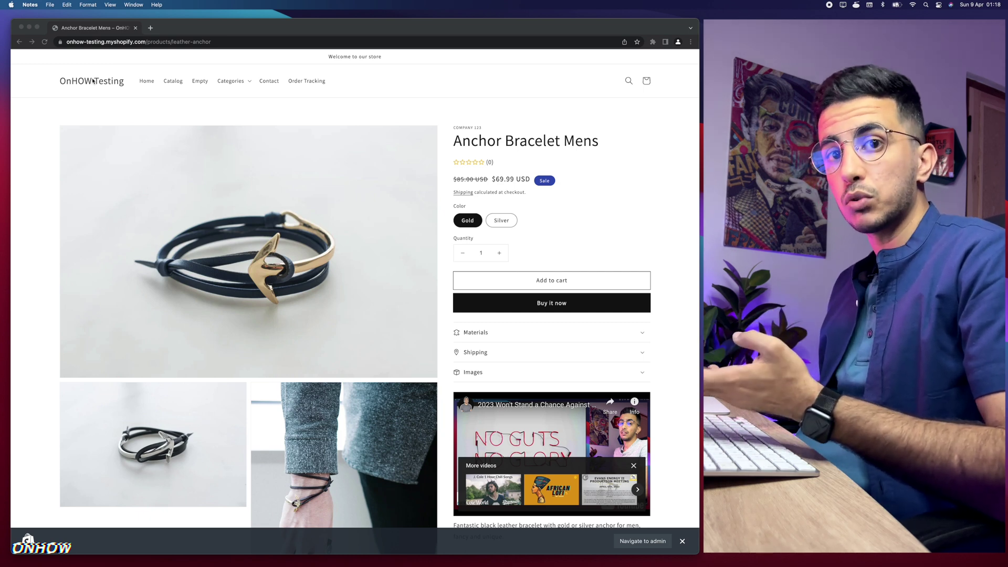
pyautogui.click(634, 234)
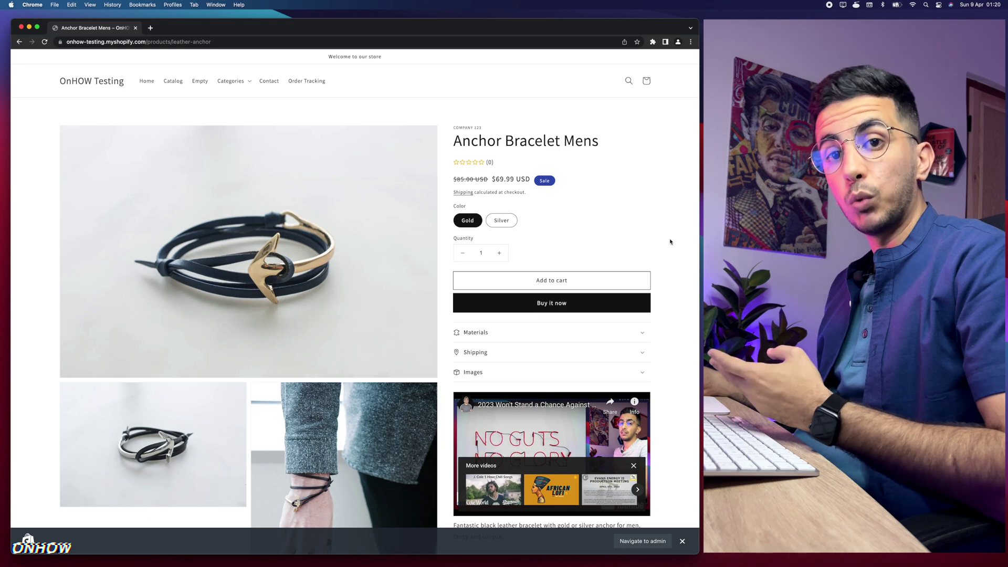
# Step: Open the store's Categories menu and expand the Jewelry subcategories
pyautogui.scroll(-10, 671, 242)
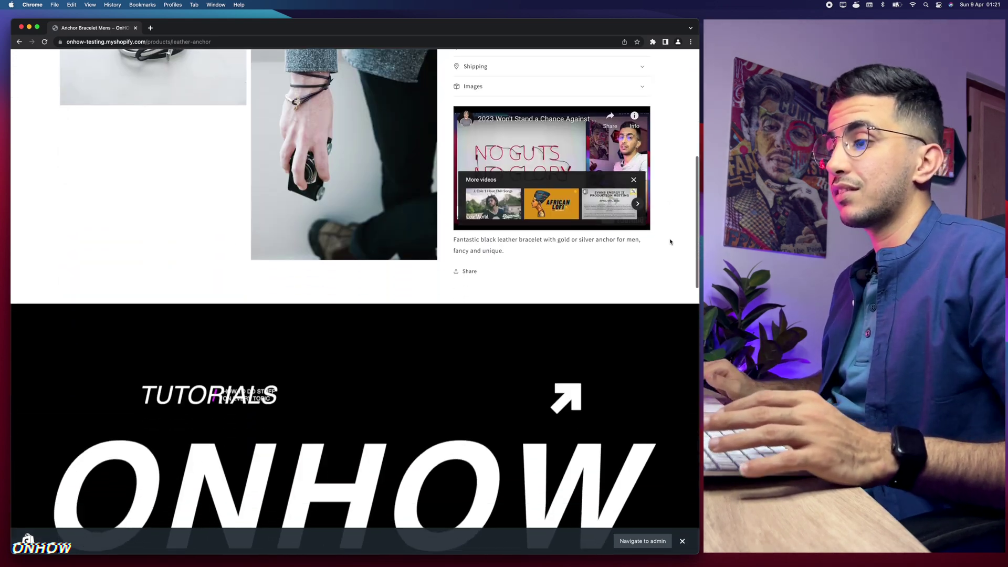
pyautogui.scroll(2, 670, 242)
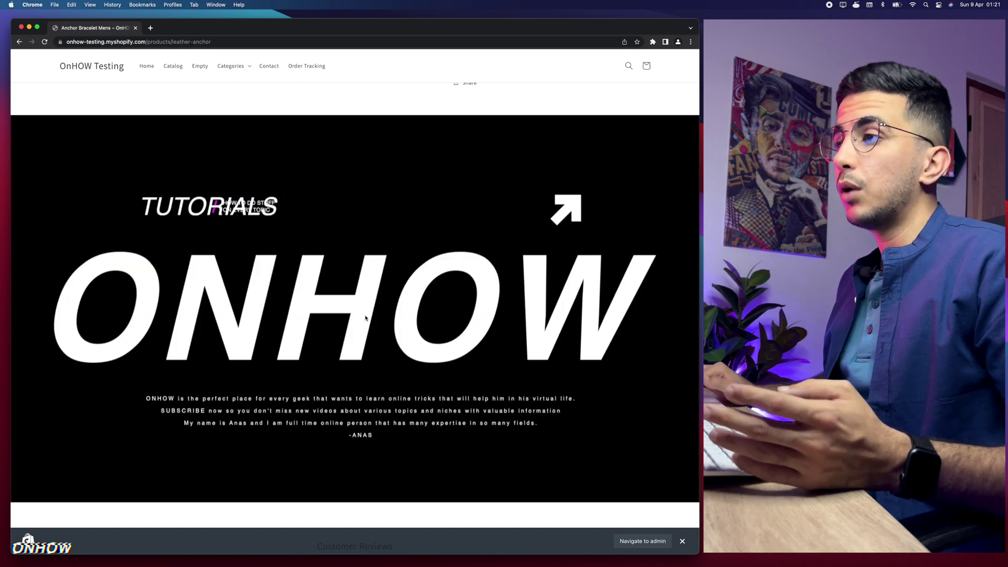
pyautogui.scroll(8, 338, 345)
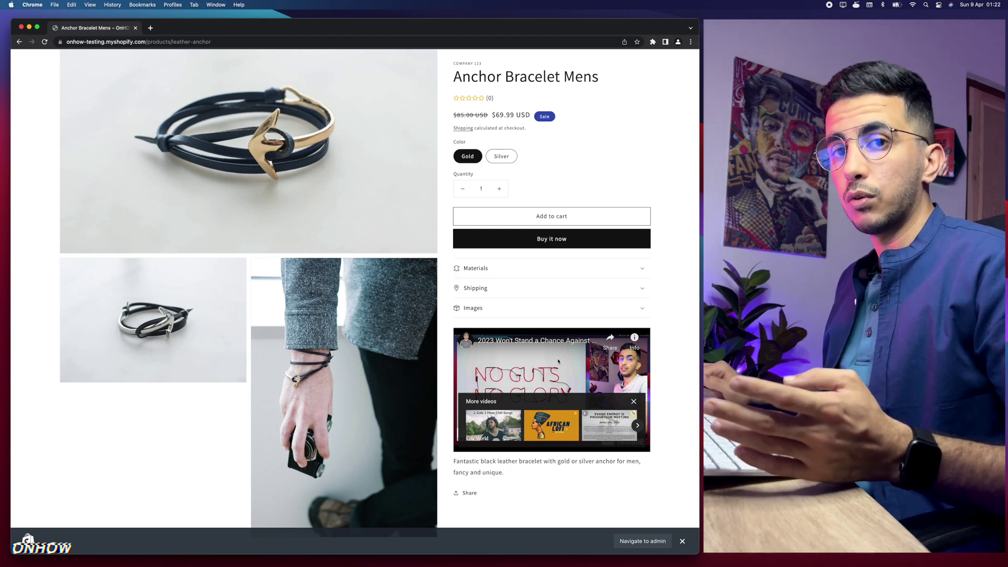
pyautogui.scroll(-10, 558, 362)
pyautogui.scroll(1, 655, 378)
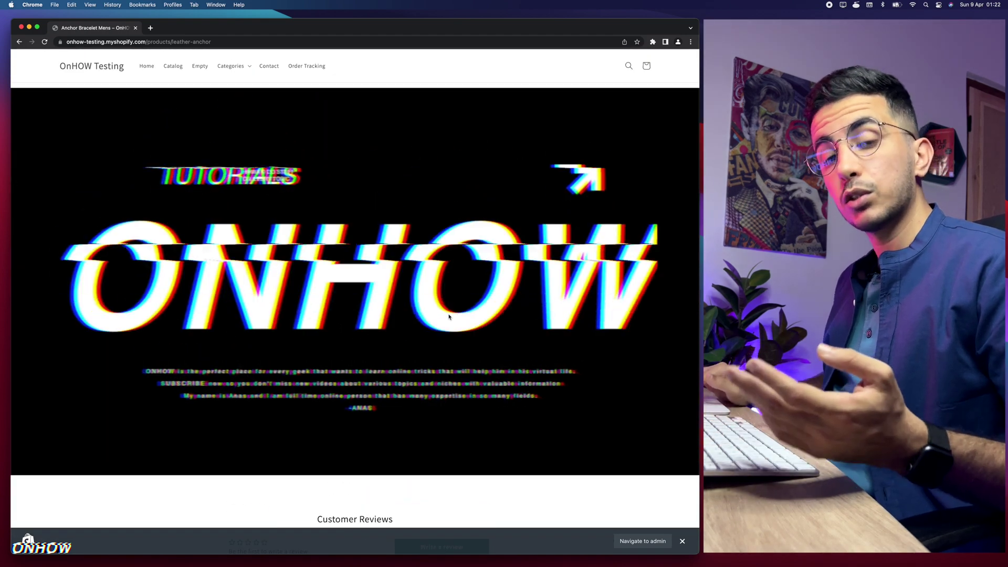
pyautogui.scroll(2, 449, 316)
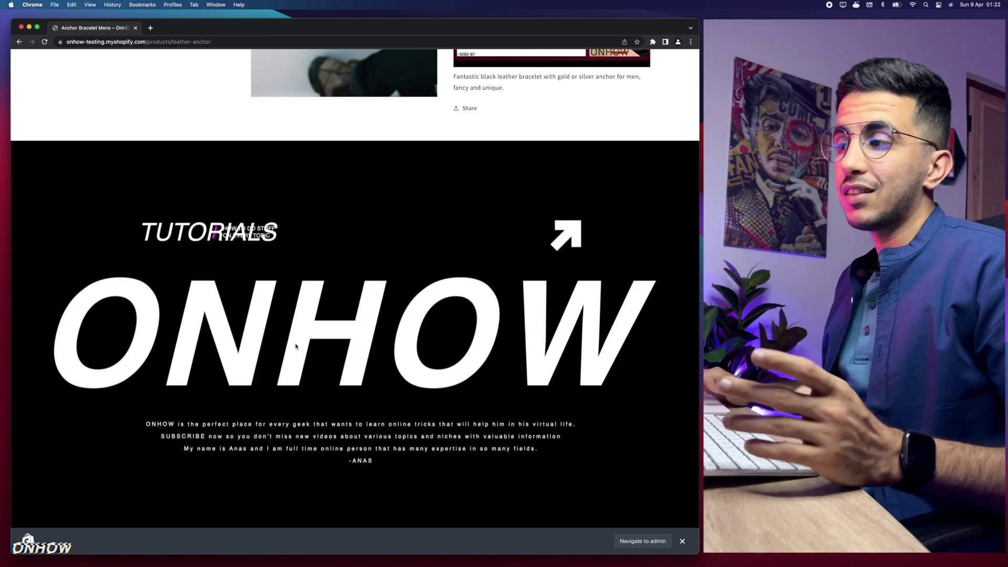
pyautogui.scroll(-3, 297, 347)
pyautogui.scroll(15, 296, 346)
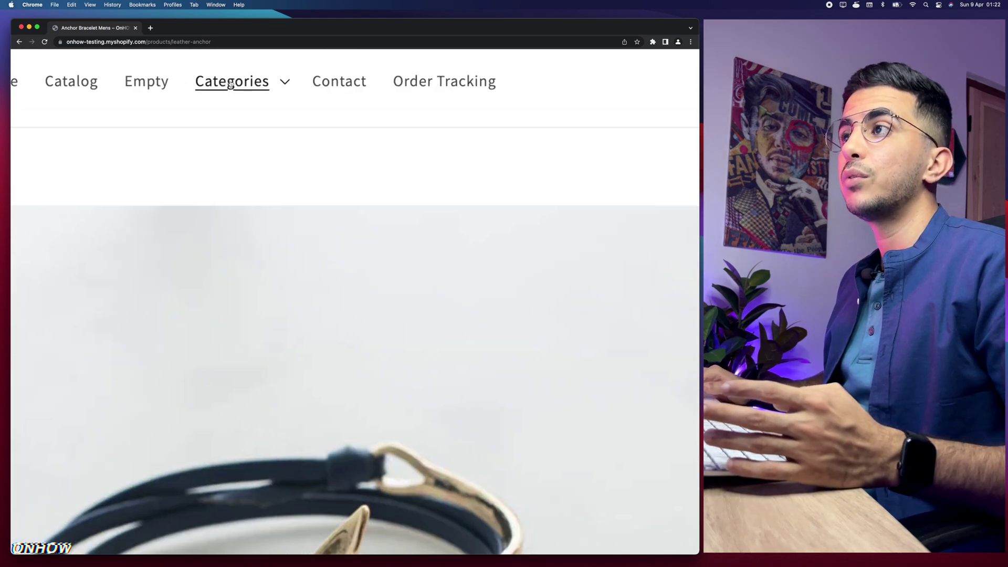
pyautogui.click(231, 86)
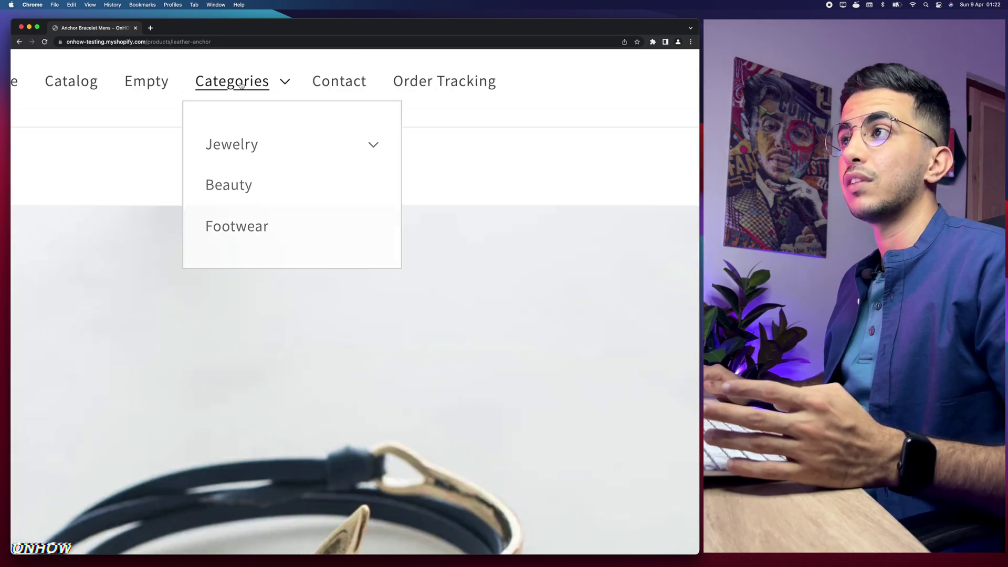
pyautogui.click(292, 149)
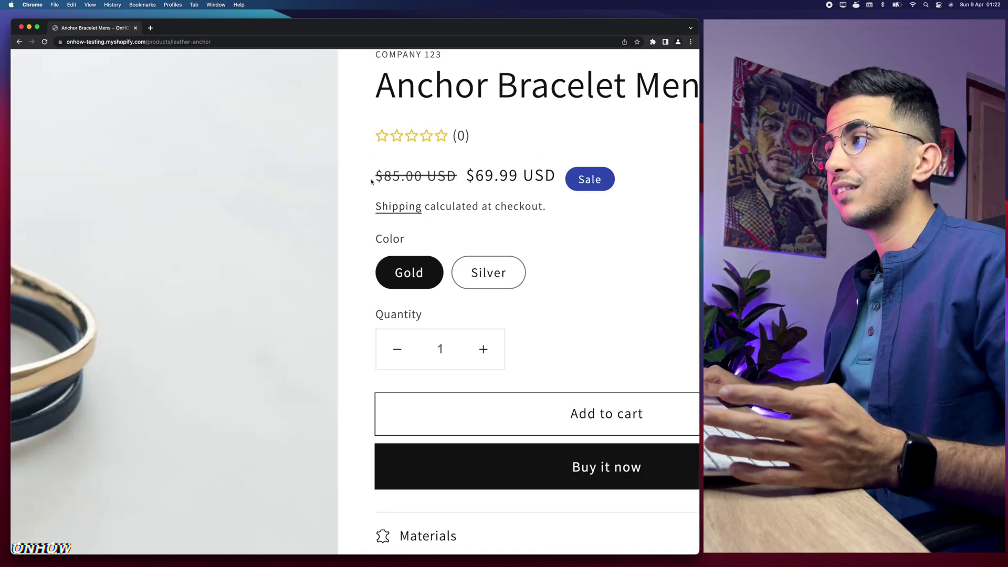
# Step: Highlight the original and sale prices, expand Materials, and expand then collapse Images
pyautogui.moveTo(371, 181); pyautogui.dragTo(650, 178)
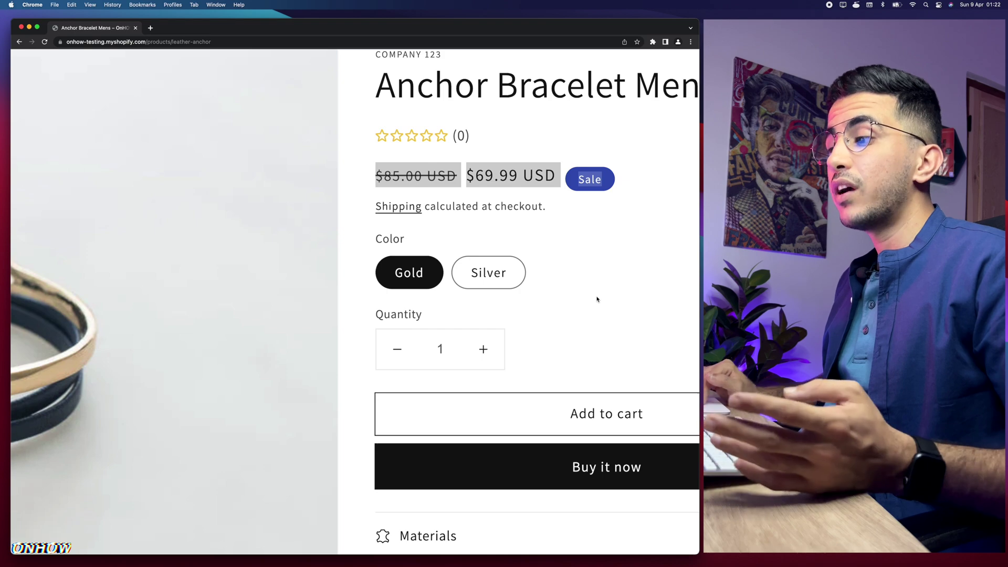
pyautogui.scroll(-5, 596, 297)
pyautogui.click(529, 272)
pyautogui.scroll(-3, 530, 273)
pyautogui.hscroll(2, 529, 273)
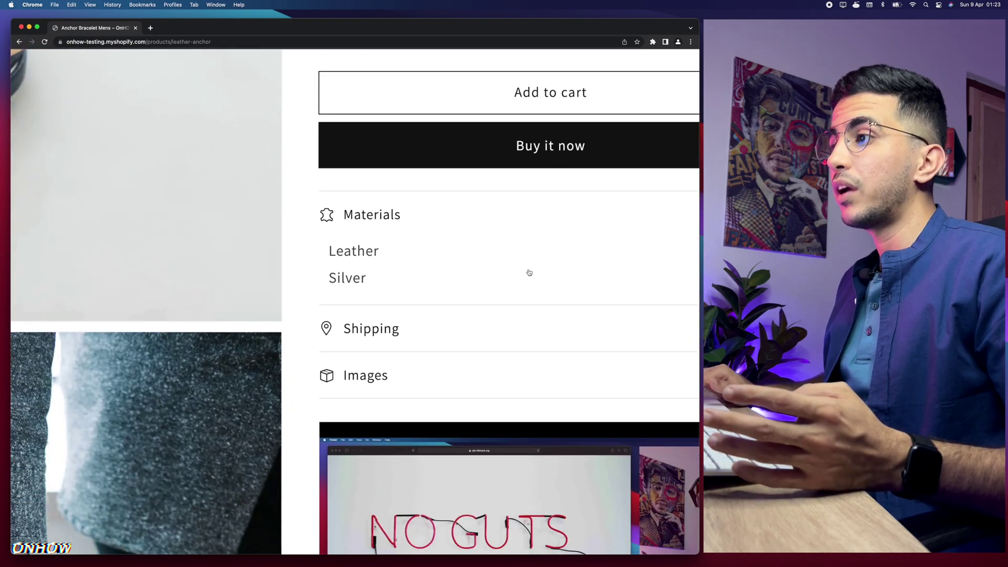
pyautogui.click(339, 283)
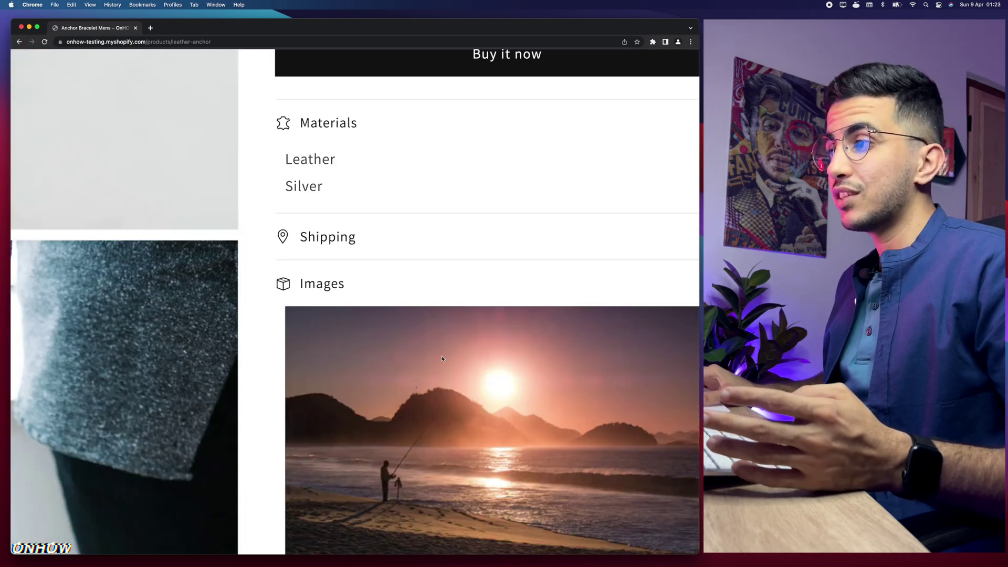
pyautogui.scroll(-3, 442, 356)
pyautogui.scroll(-1, 473, 375)
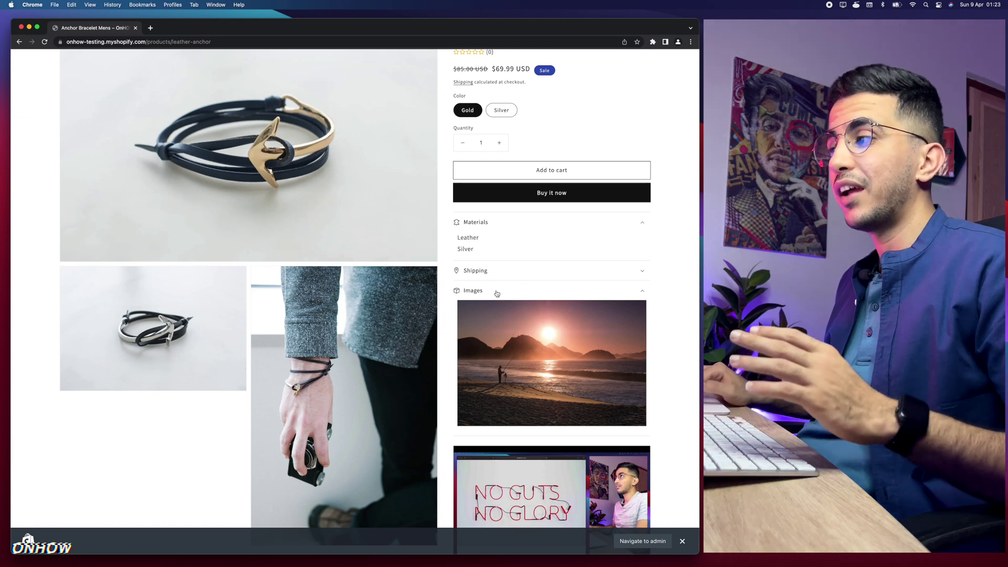
pyautogui.click(495, 290)
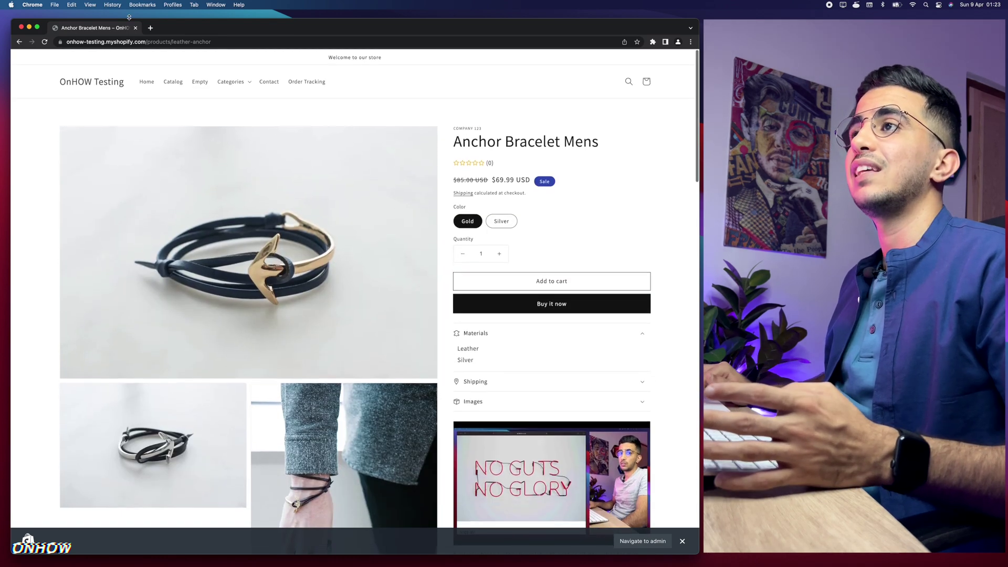
# Step: Go from the admin home to Content > Files, starting and cancelling a file upload
pyautogui.click(152, 28)
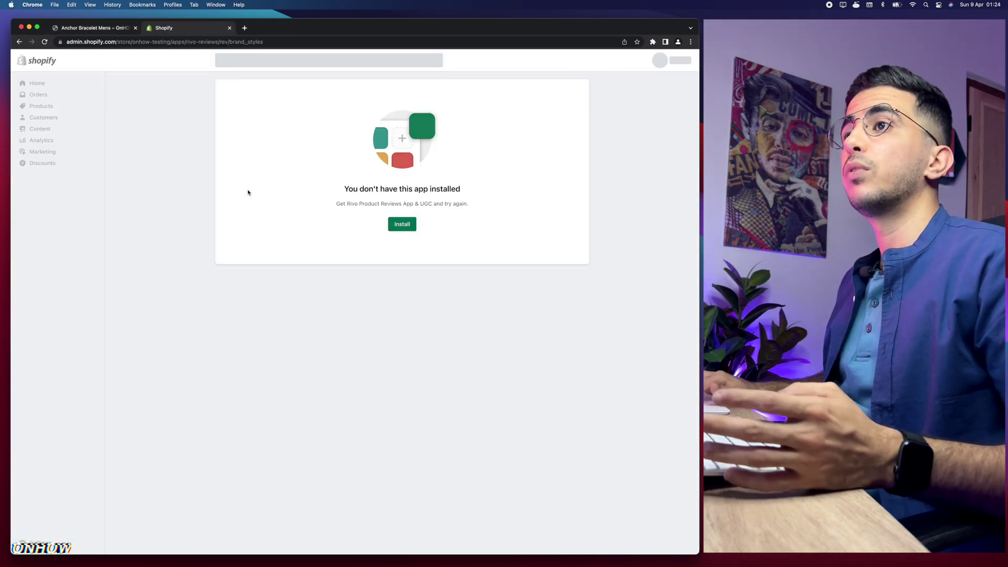
pyautogui.click(48, 82)
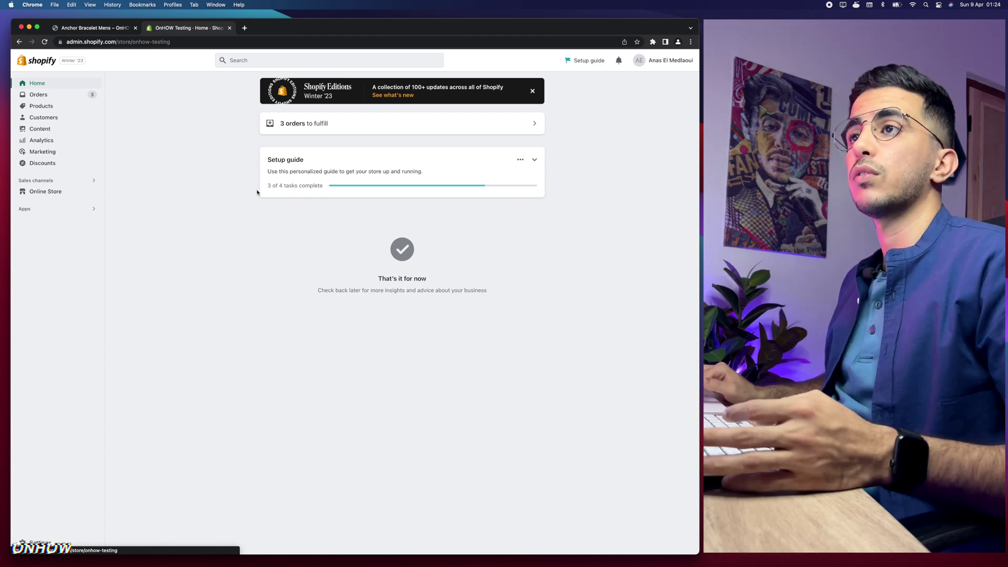
pyautogui.click(40, 128)
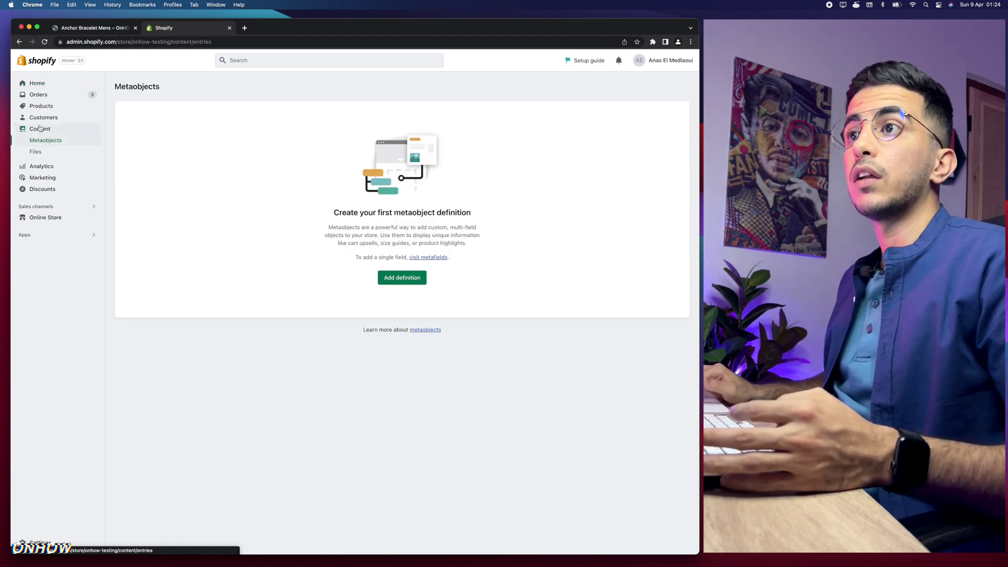
pyautogui.click(35, 152)
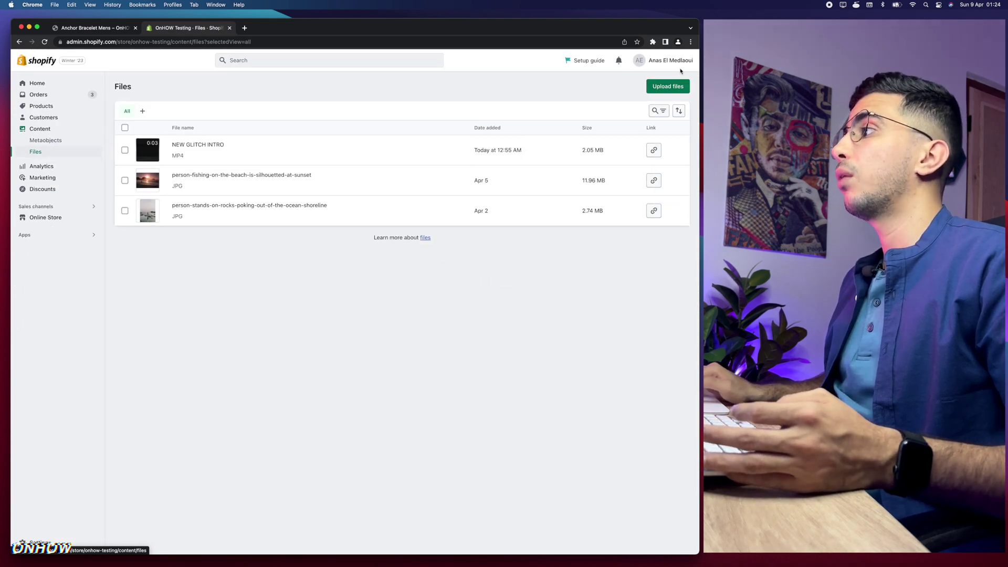
pyautogui.click(668, 86)
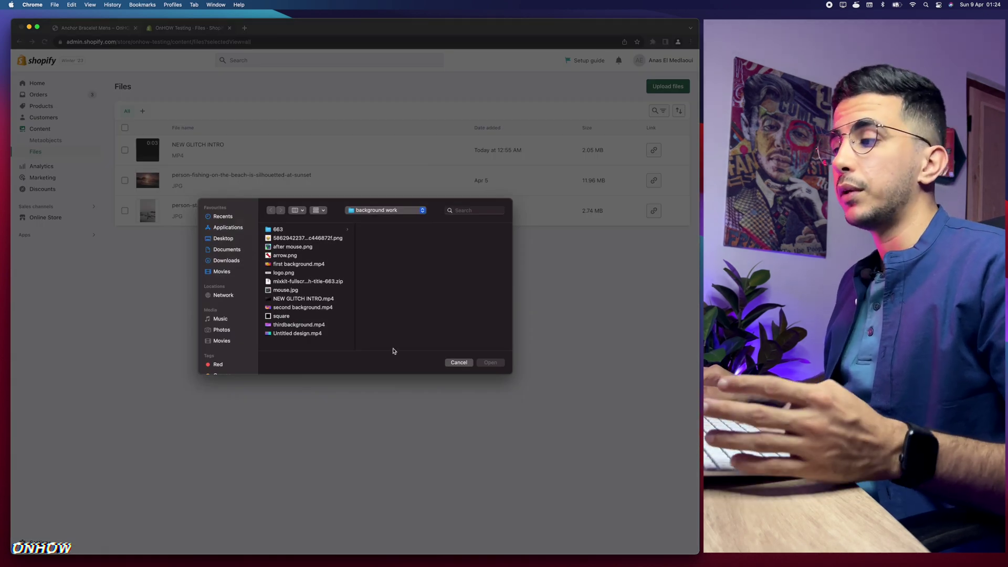
pyautogui.click(453, 362)
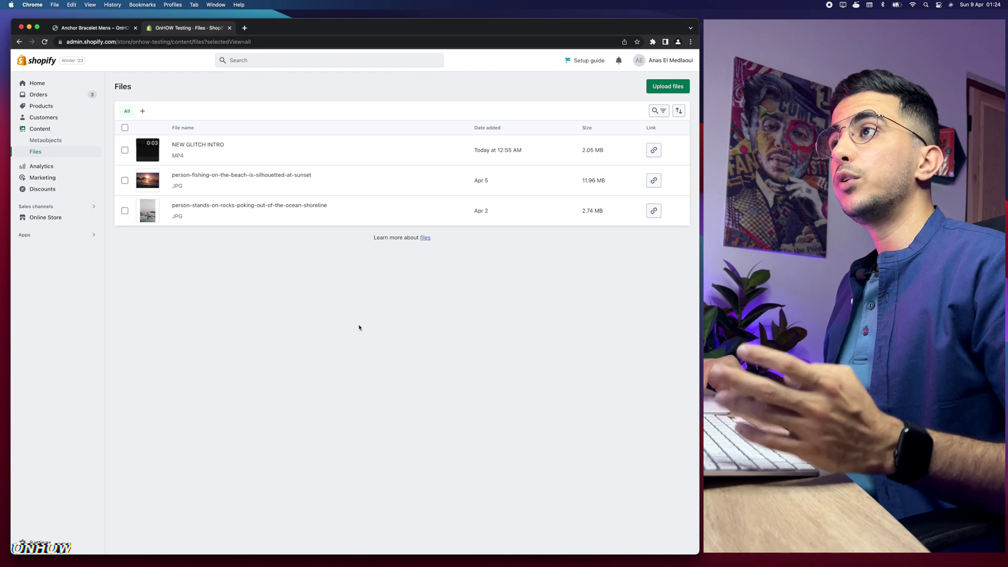
# Step: Search Google for 'handbrake' in a new tab, then return to the Shopify Files tab
pyautogui.click(245, 27)
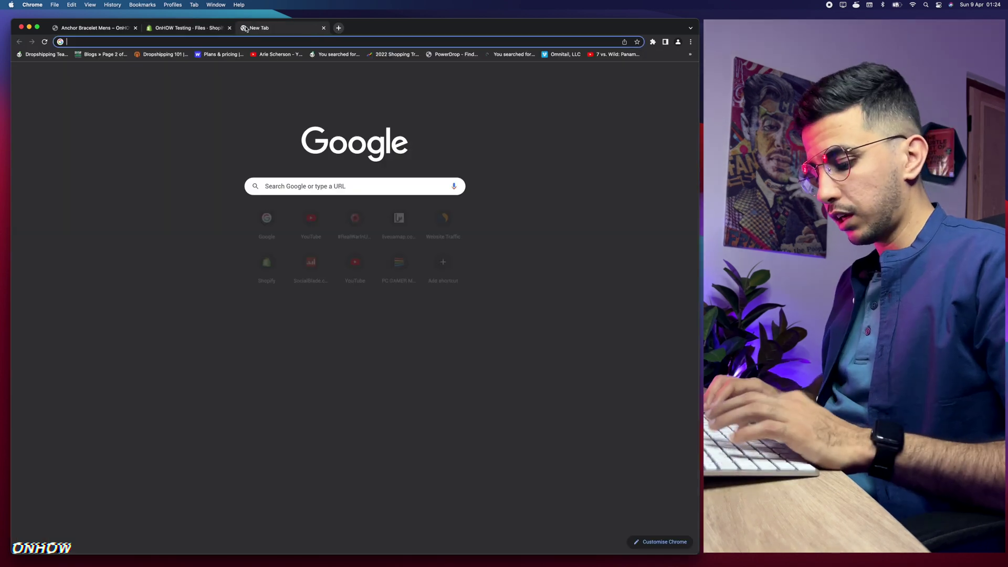
pyautogui.write('handbreak')
pyautogui.press('Down')
pyautogui.press('Return')
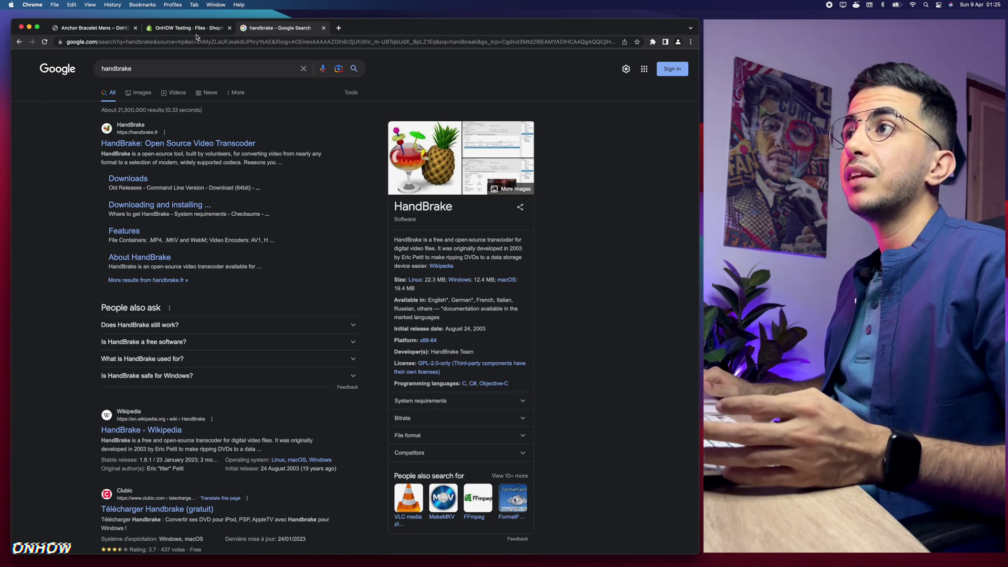
pyautogui.hotkey('ctrl', 'shift', 'Tab')
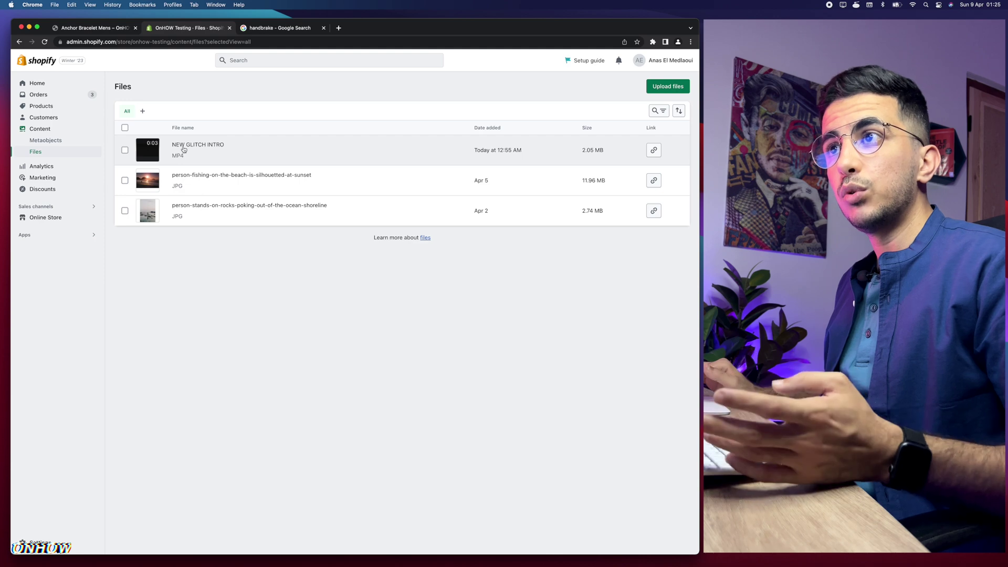
# Step: Go to Online Store themes and launch the editor for the Dawn theme
pyautogui.click(42, 217)
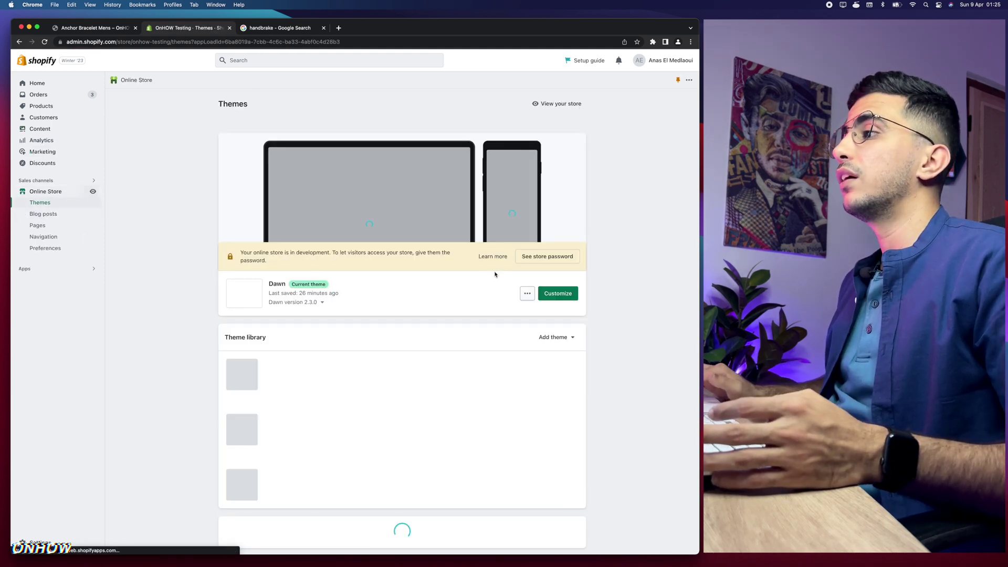
pyautogui.click(555, 297)
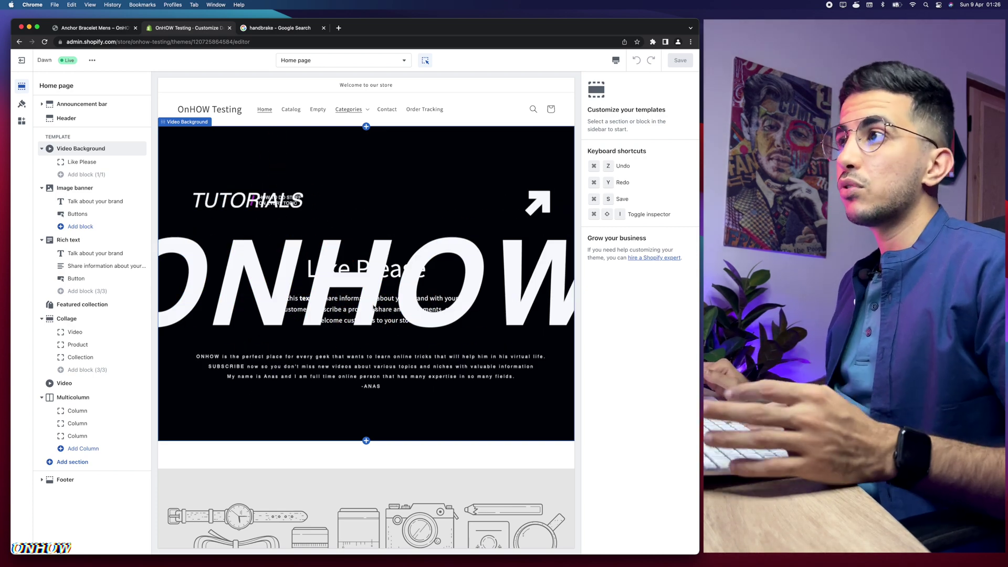
# Step: Switch to the Default product template and add a Custom Liquid section below Product recommendations
pyautogui.click(327, 61)
pyautogui.click(325, 118)
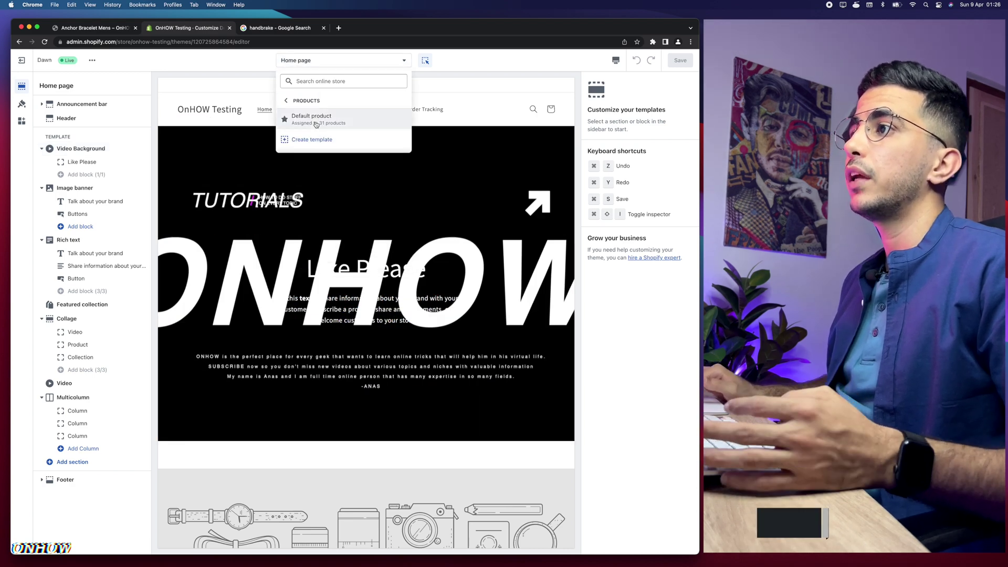
pyautogui.click(325, 115)
pyautogui.scroll(-5, 324, 173)
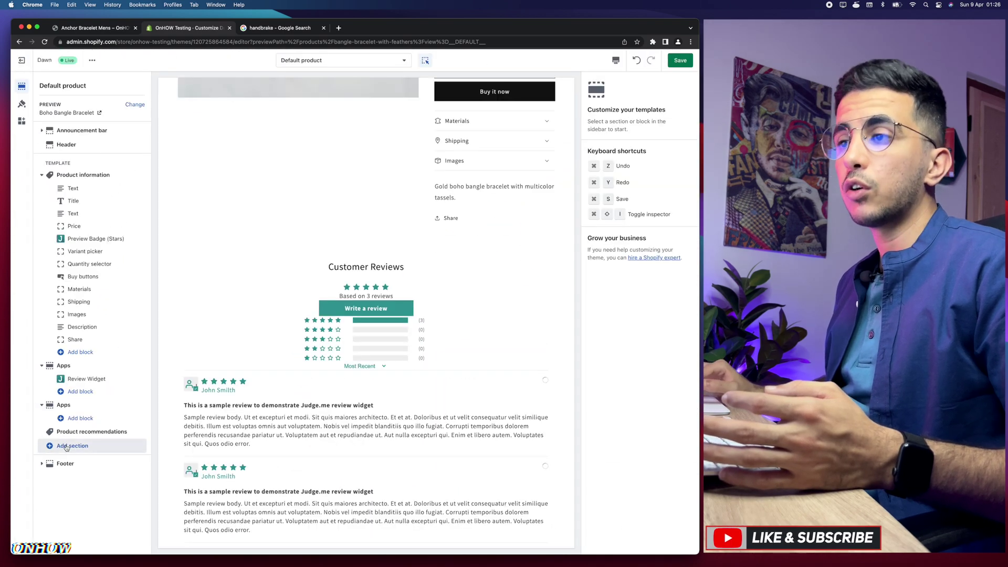
pyautogui.click(66, 446)
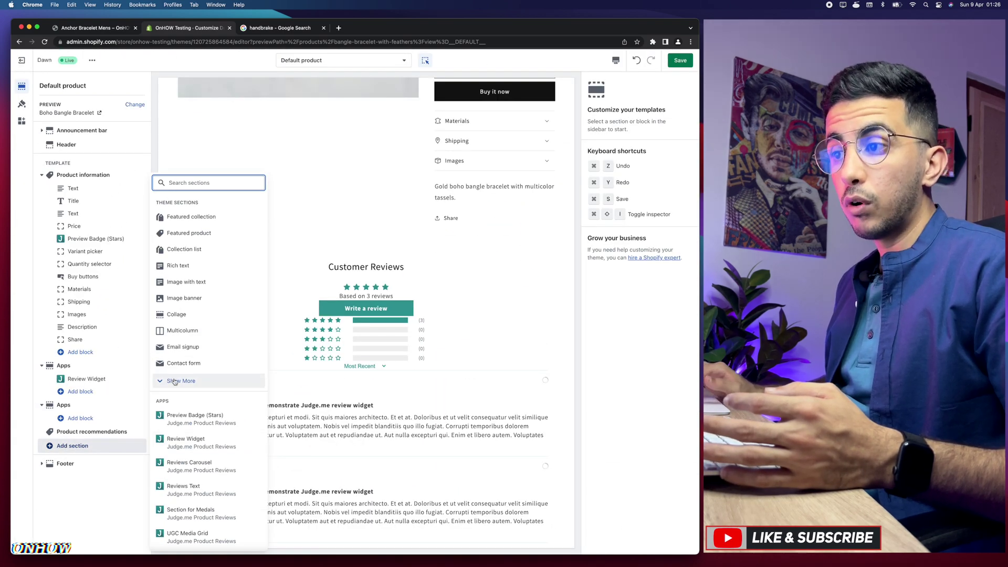
pyautogui.click(181, 382)
pyautogui.scroll(-2, 176, 367)
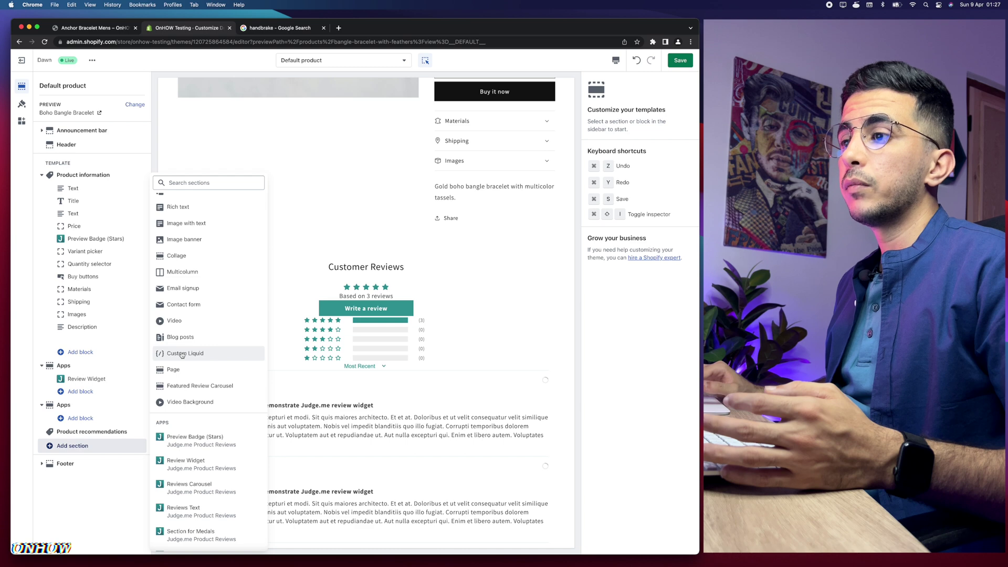
pyautogui.click(182, 354)
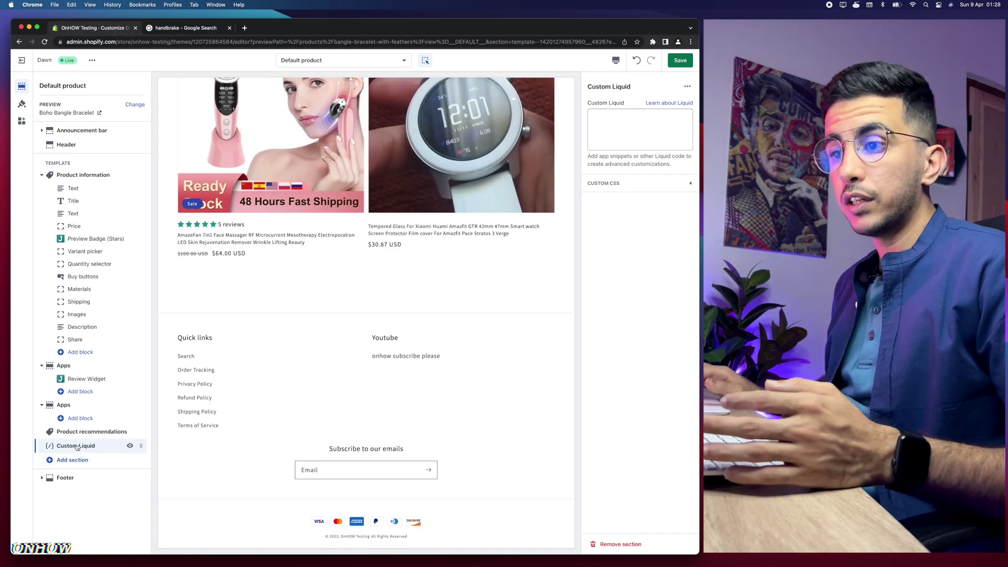
# Step: Place the caret in the empty Custom Liquid code box
pyautogui.click(623, 121)
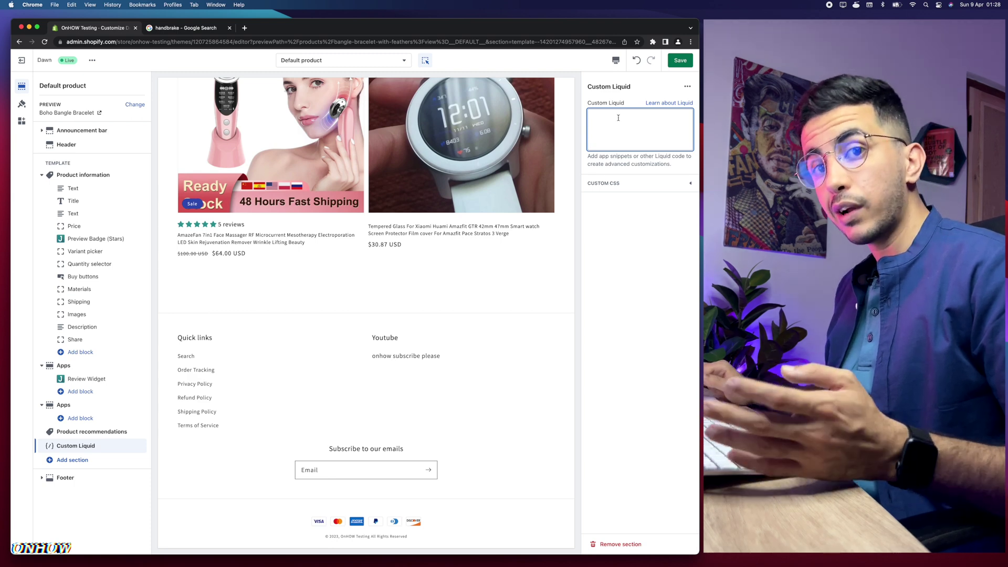
pyautogui.moveTo(627, 104); pyautogui.dragTo(604, 104)
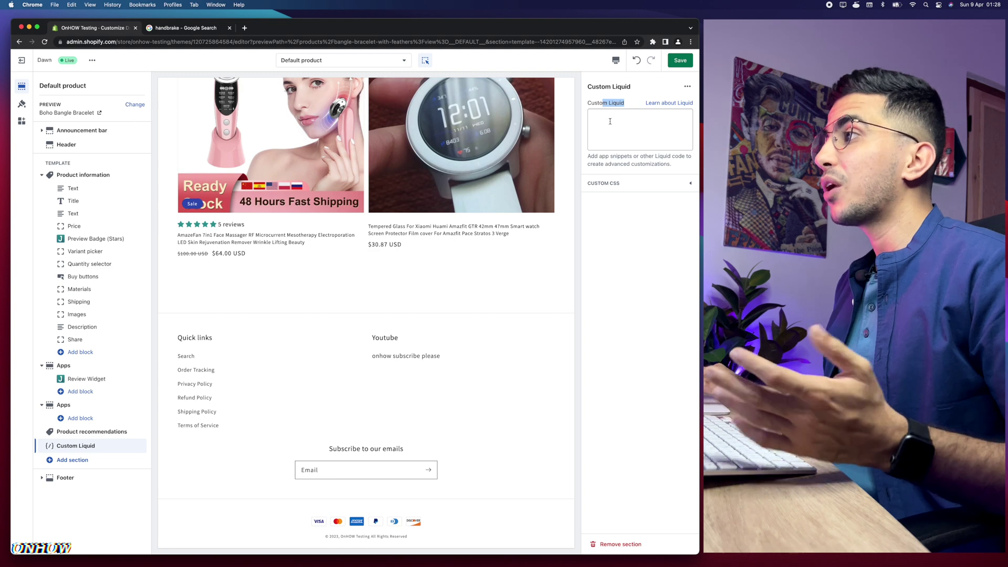
pyautogui.click(610, 119)
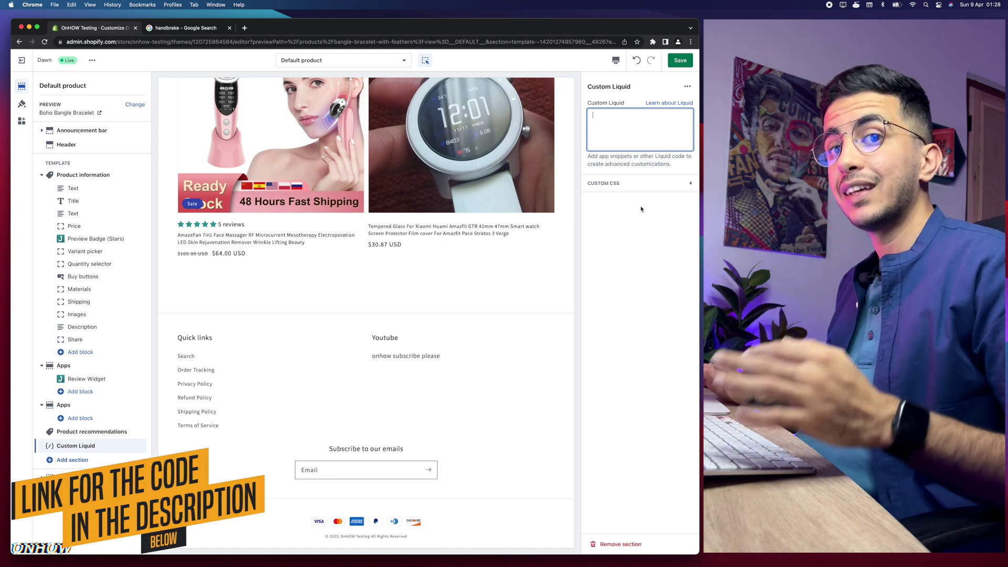
# Step: Load the Pastebin paste 'No controls Shopify video' in a new tab
pyautogui.click(245, 29)
pyautogui.write('https://pastebin.com/t8rgWiYA')
pyautogui.press('Return')
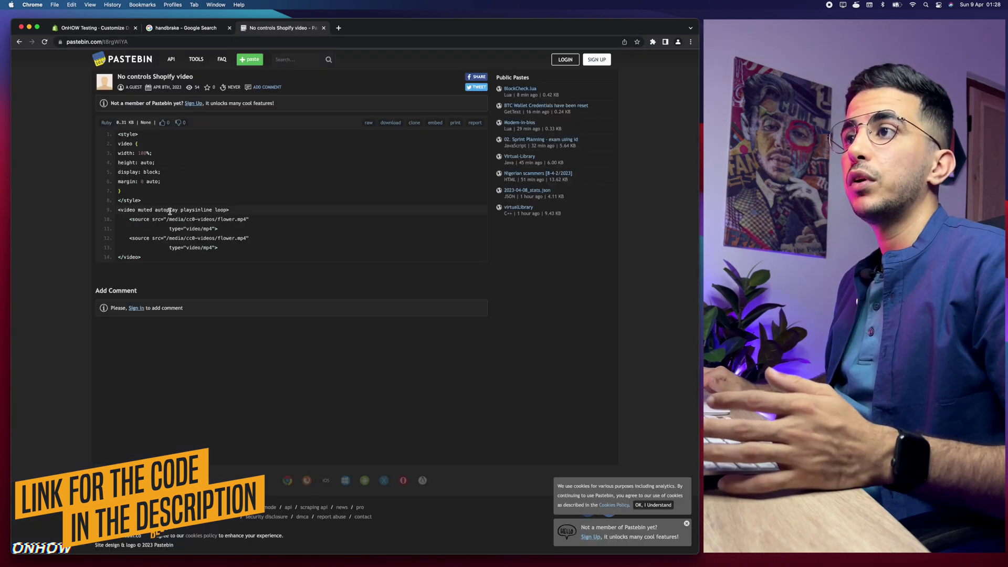
# Step: Copy all 14 lines of the Pastebin video code and return to the Shopify theme editor
pyautogui.moveTo(118, 134); pyautogui.dragTo(246, 260)
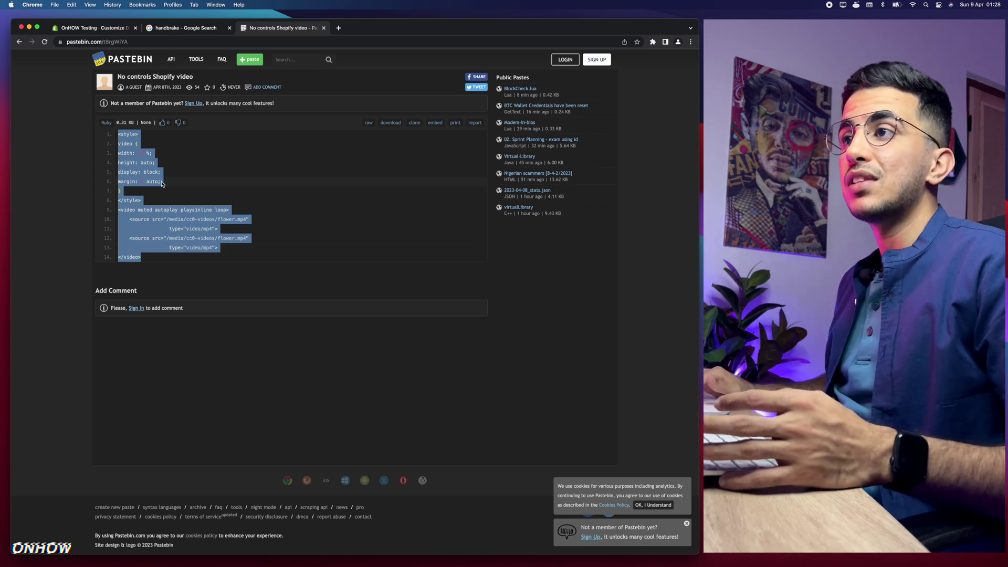
pyautogui.rightClick(138, 171)
pyautogui.click(145, 188)
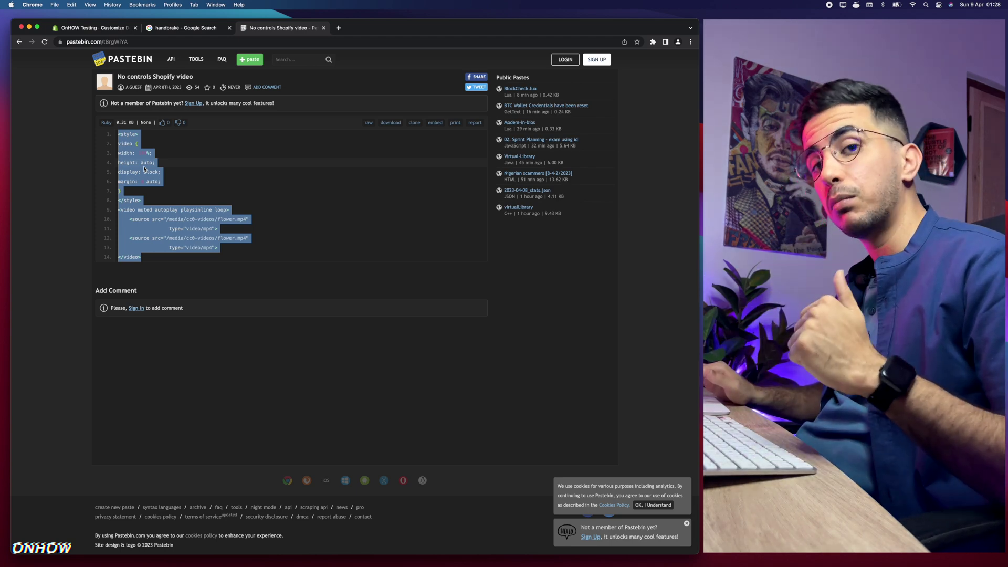
pyautogui.rightClick(141, 164)
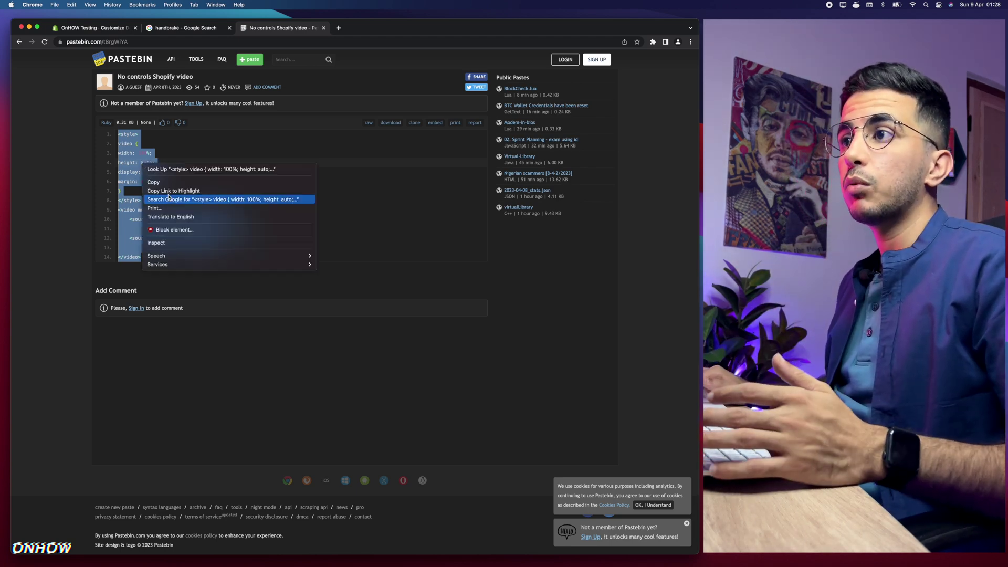
pyautogui.click(157, 184)
pyautogui.click(101, 30)
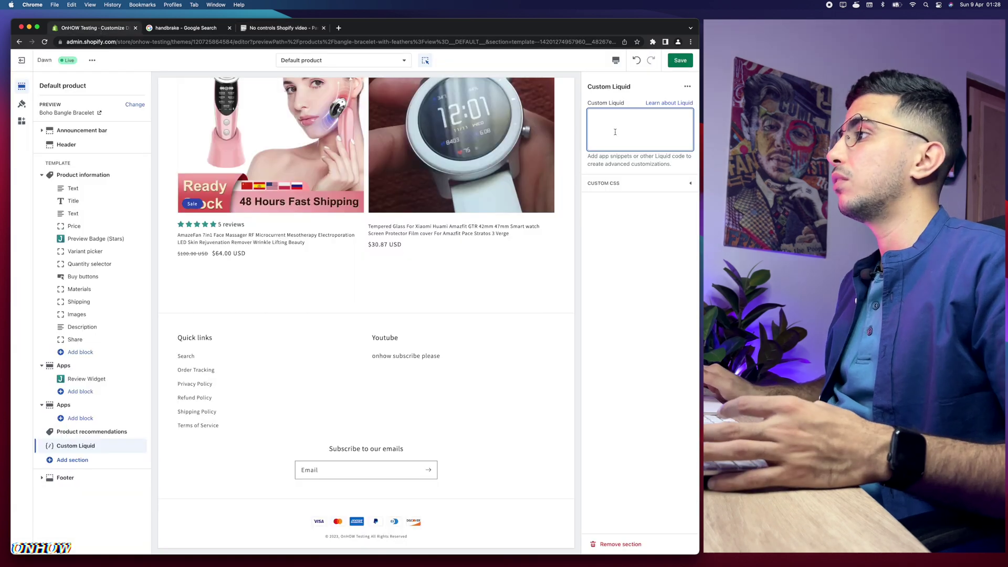
# Step: Paste the muted autoplay looping video code, pointing to flower.mp4, into the Custom Liquid box
pyautogui.press('super+v')
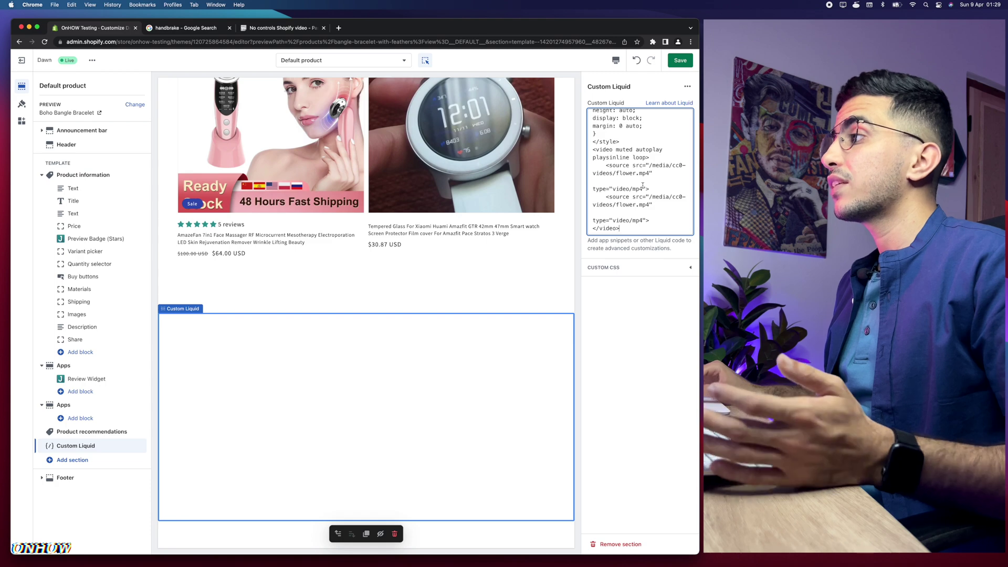
pyautogui.scroll(5, 642, 186)
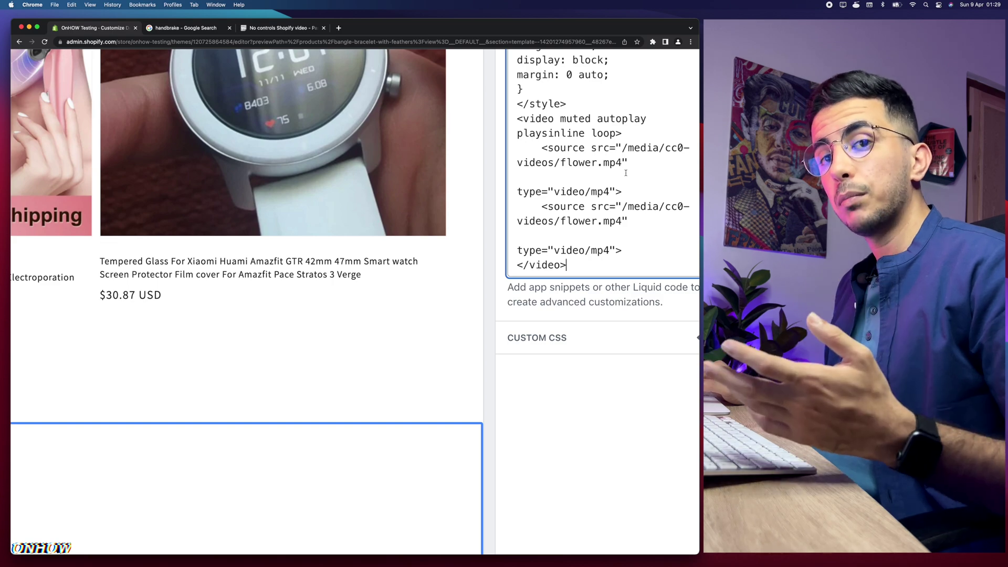
pyautogui.scroll(-5, 626, 173)
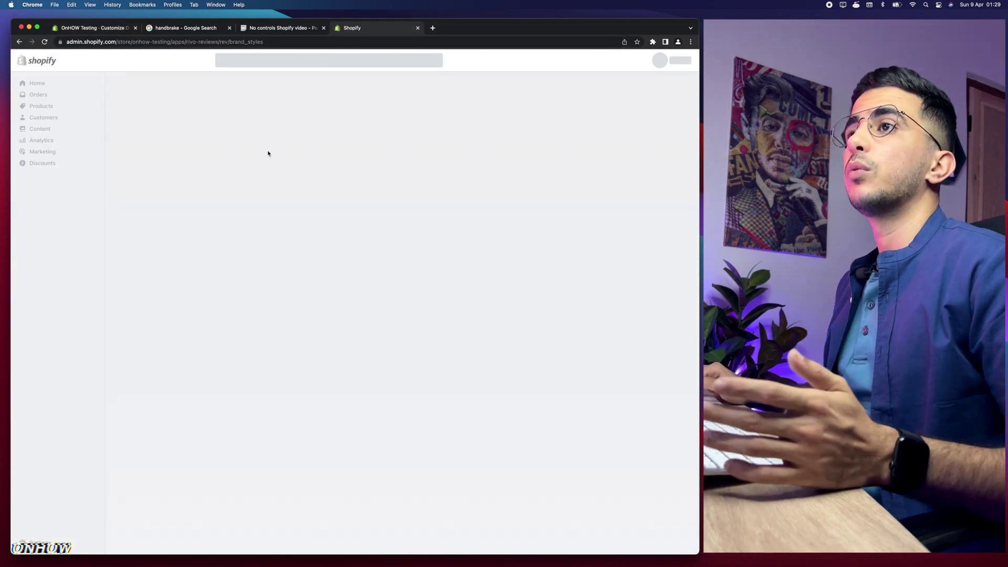
# Step: Copy the NEW GLITCH INTRO video's link from Content > Files, then go back to the theme editor
pyautogui.click(59, 82)
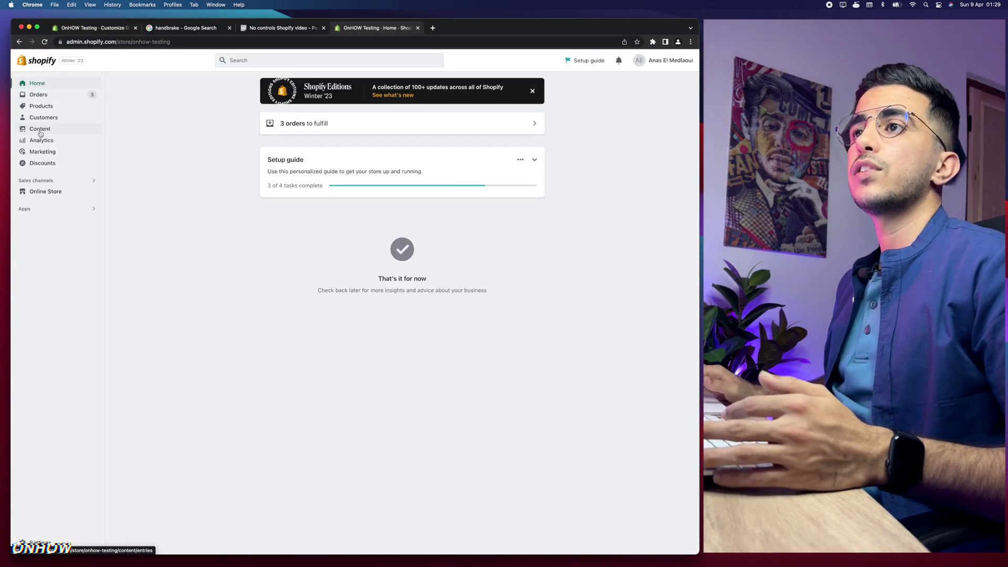
pyautogui.scroll(5, 41, 133)
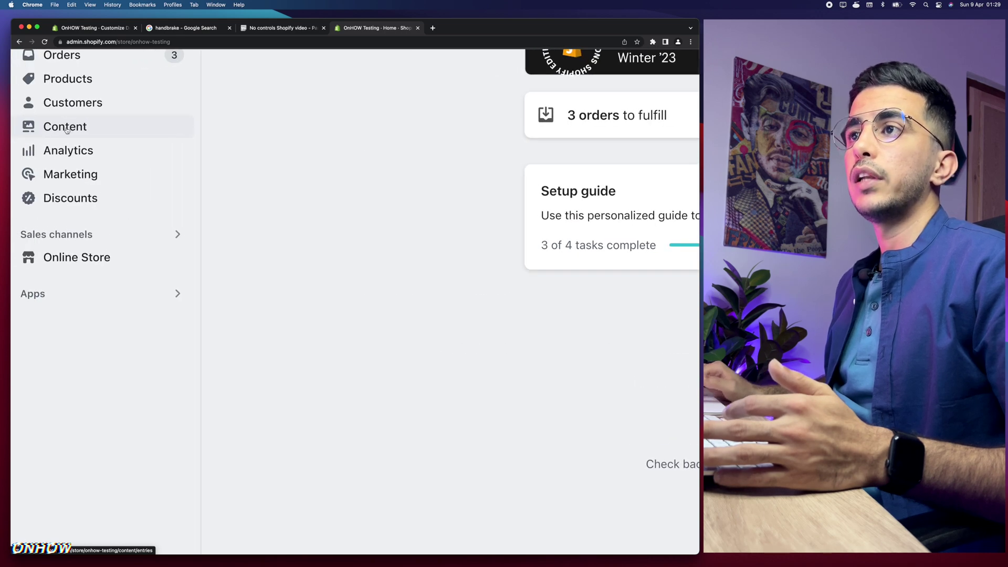
pyautogui.click(66, 130)
pyautogui.click(65, 176)
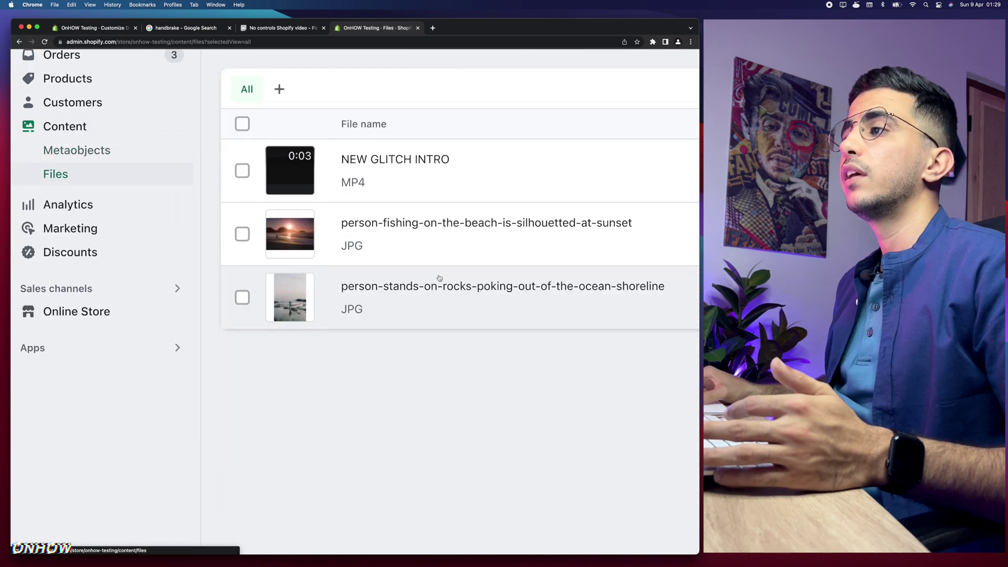
pyautogui.scroll(-5, 439, 276)
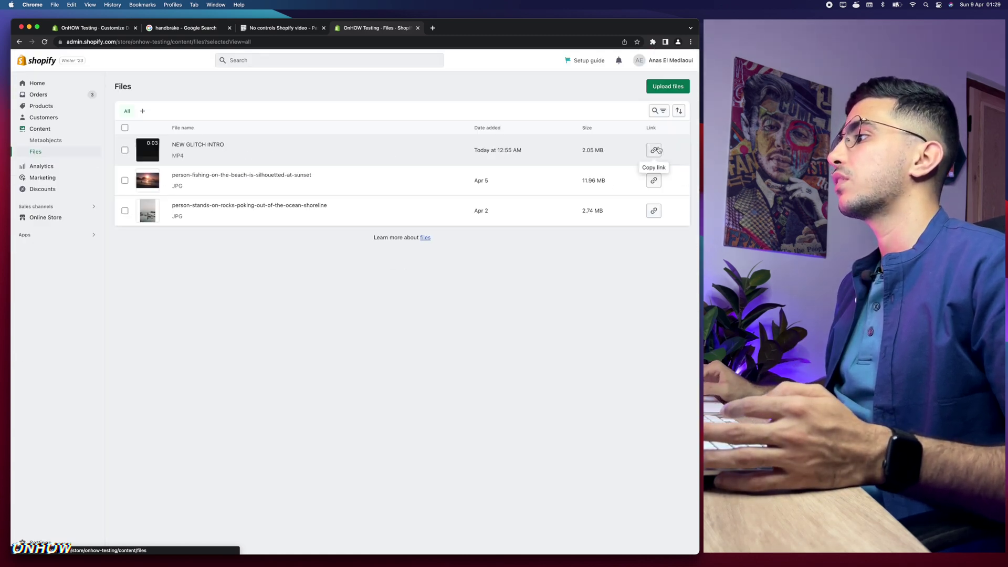
pyautogui.click(653, 152)
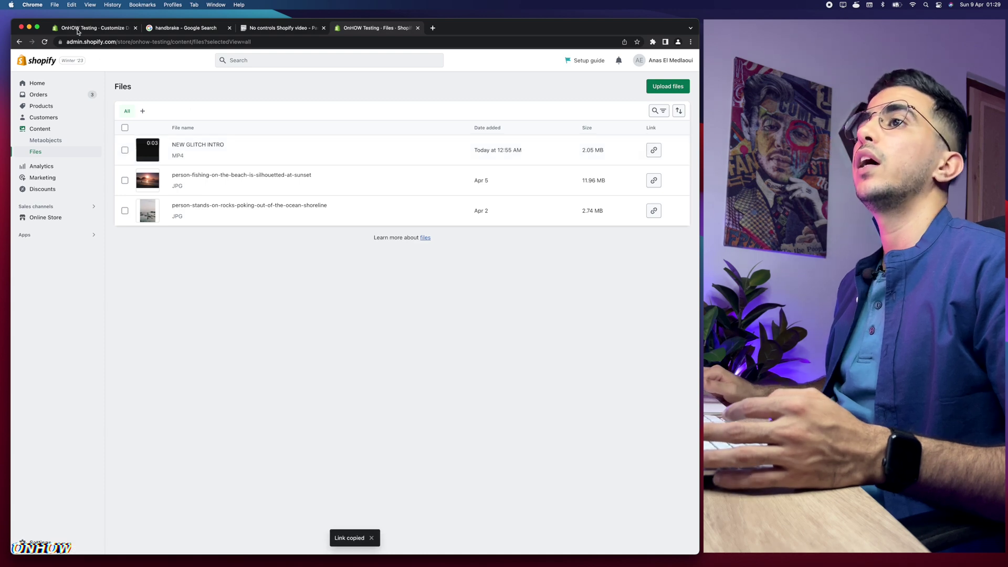
pyautogui.click(81, 30)
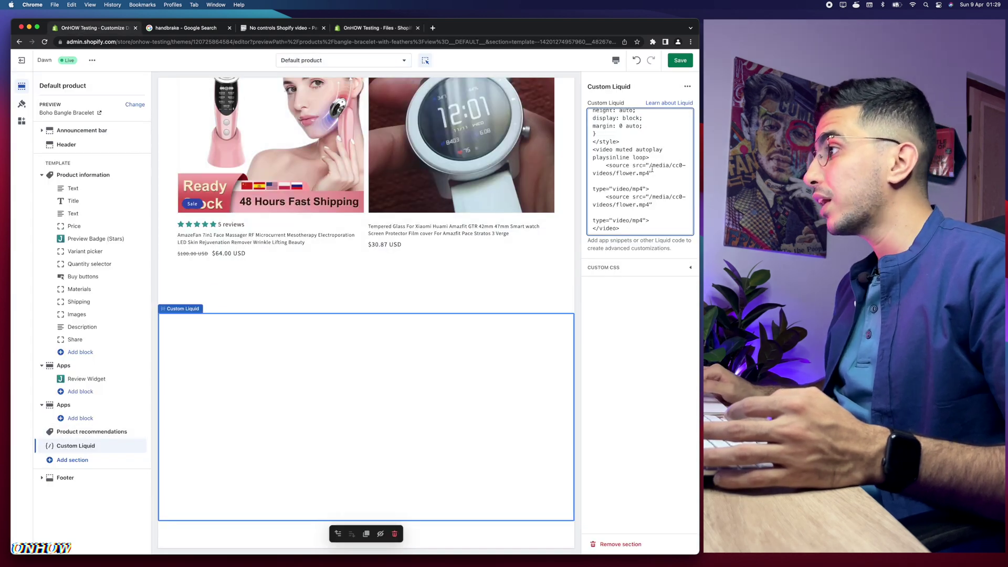
# Step: Replace the placeholder paths in both video sources with the uploaded MP4's link
pyautogui.moveTo(650, 165); pyautogui.dragTo(649, 173)
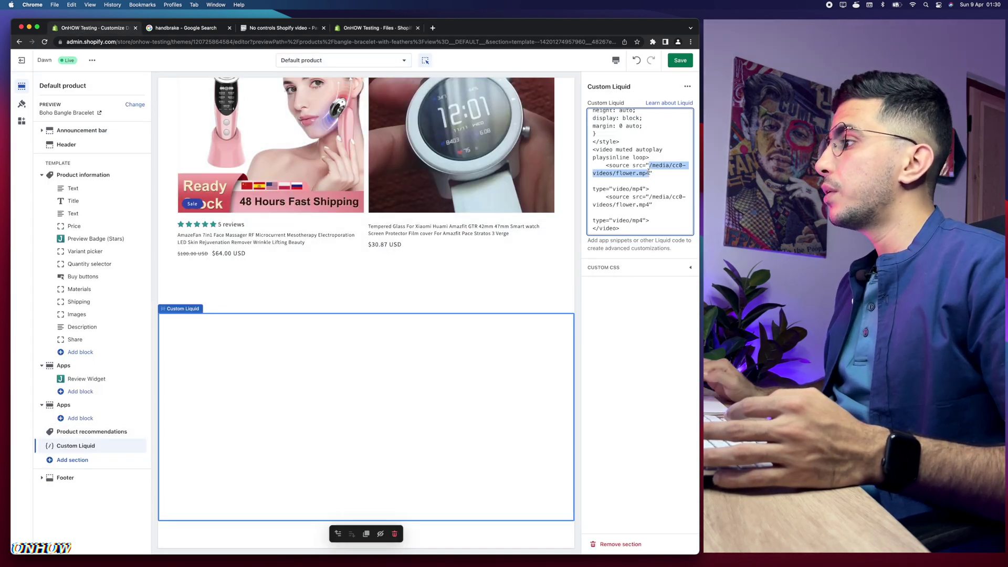
pyautogui.press('BackSpace')
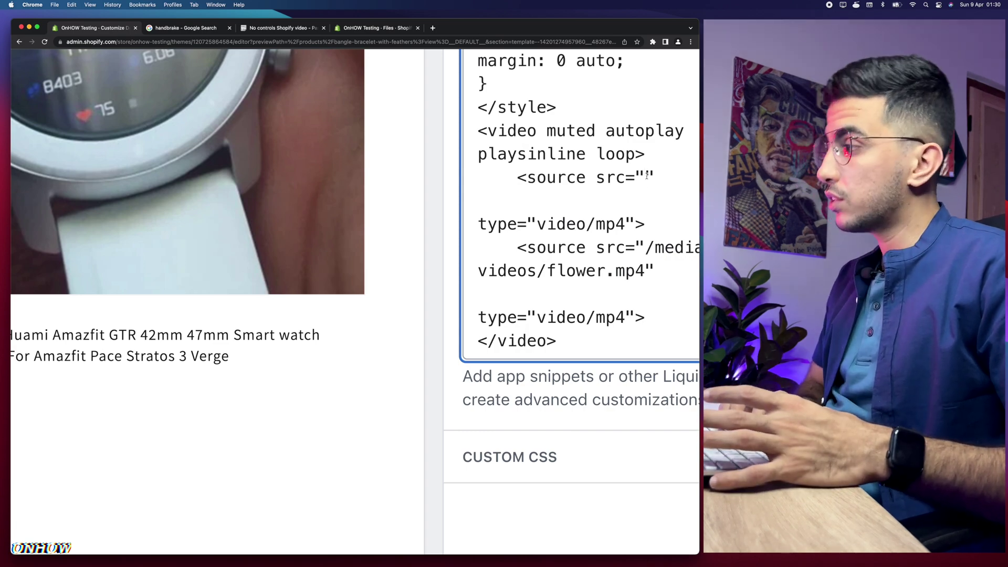
pyautogui.press('super+v')
pyautogui.scroll(-2, 646, 199)
pyautogui.hscroll(2, 646, 199)
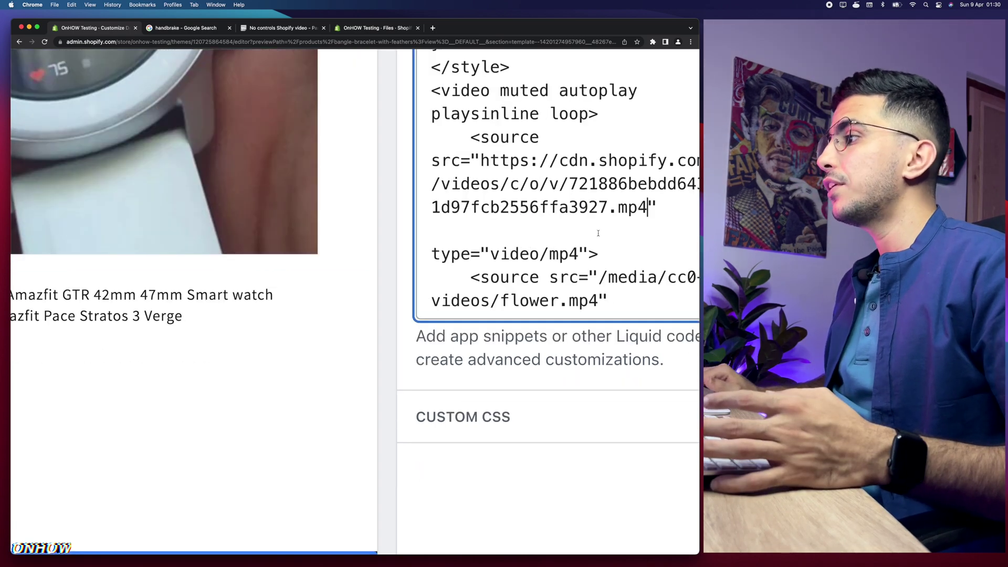
pyautogui.hscroll(2, 598, 233)
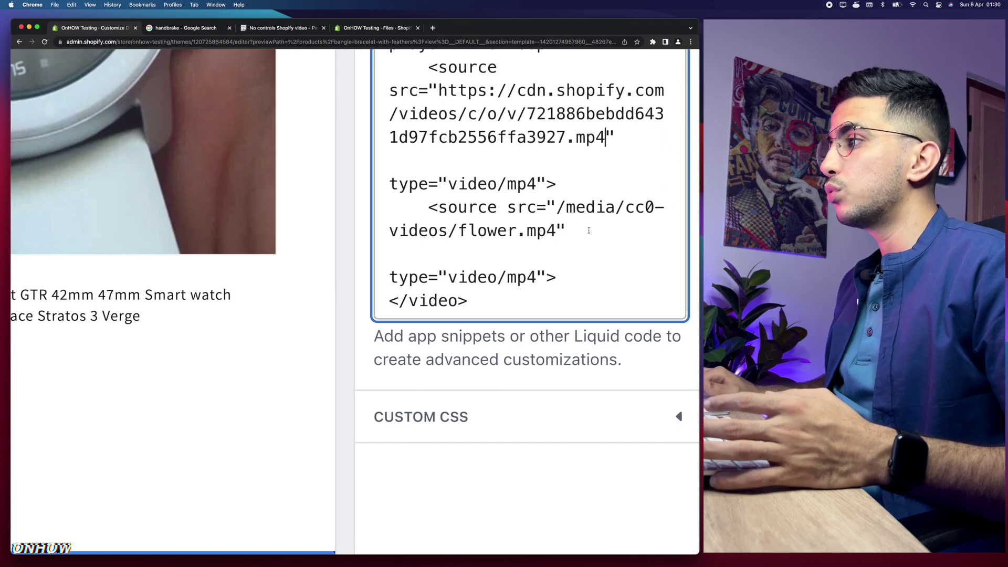
pyautogui.moveTo(557, 206); pyautogui.dragTo(555, 229)
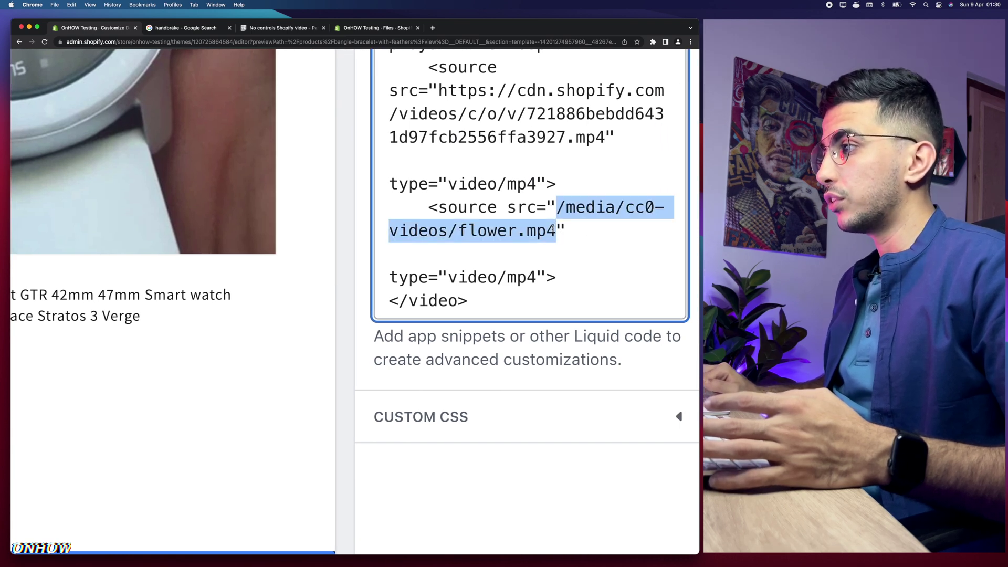
pyautogui.press('BackSpace')
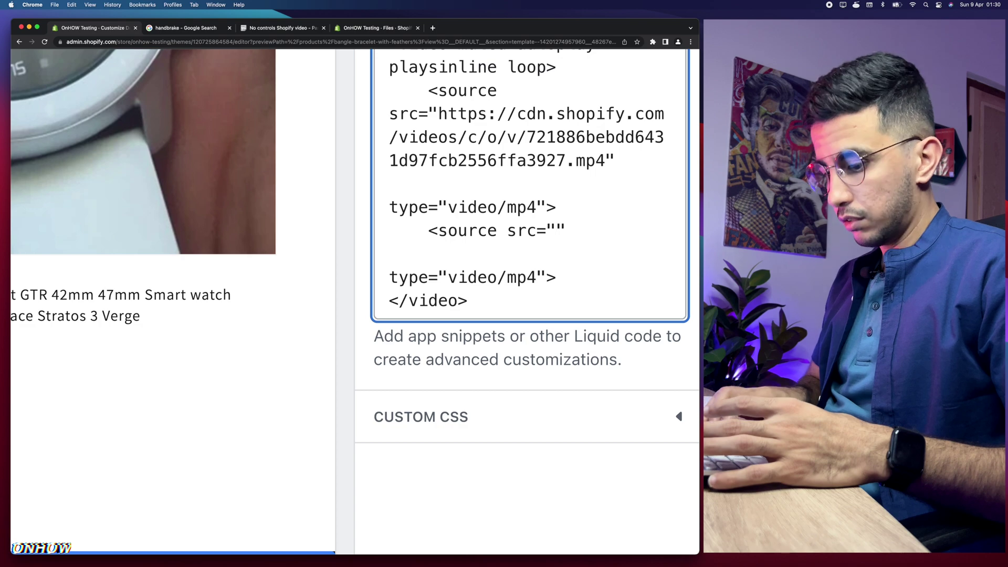
pyautogui.press('super+v')
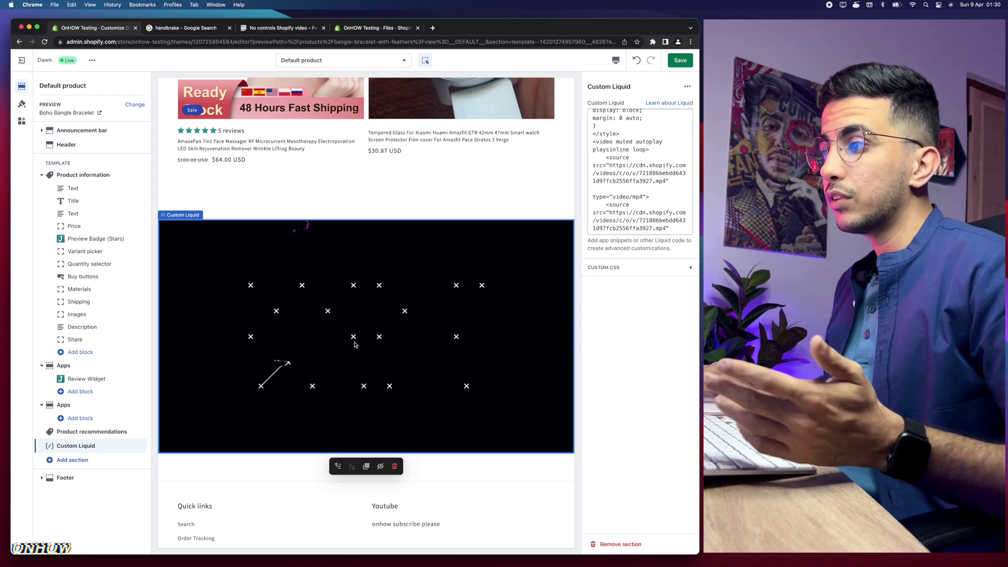
# Step: Save the theme edits and drag the Custom Liquid video section directly below Product information
pyautogui.click(362, 344)
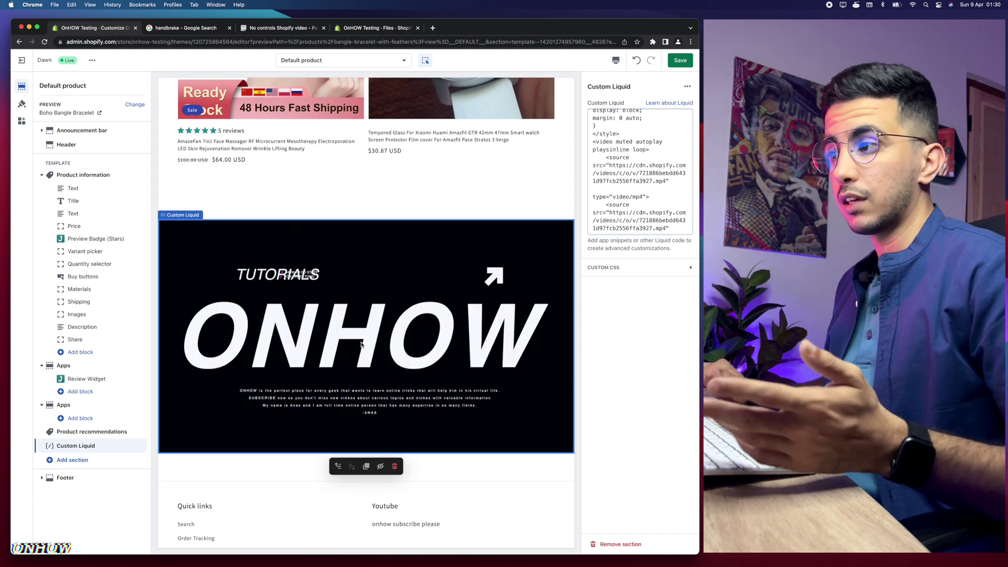
pyautogui.click(681, 61)
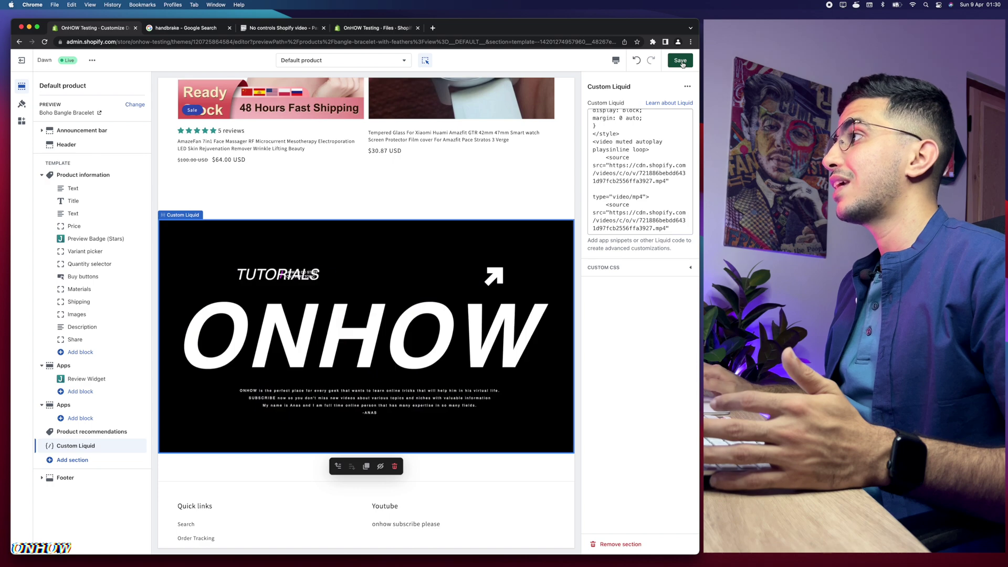
pyautogui.click(112, 448)
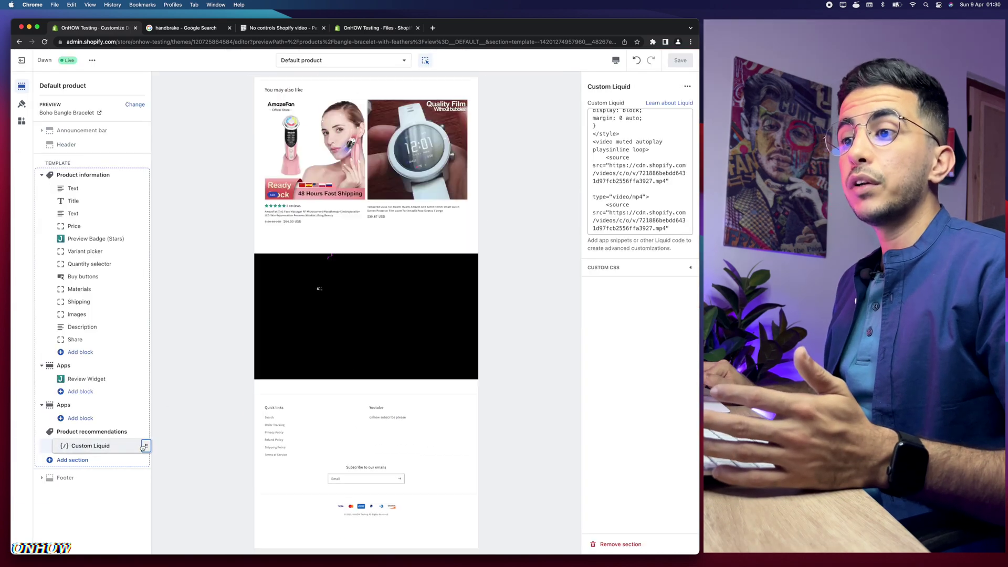
pyautogui.moveTo(198, 451); pyautogui.dragTo(115, 372)
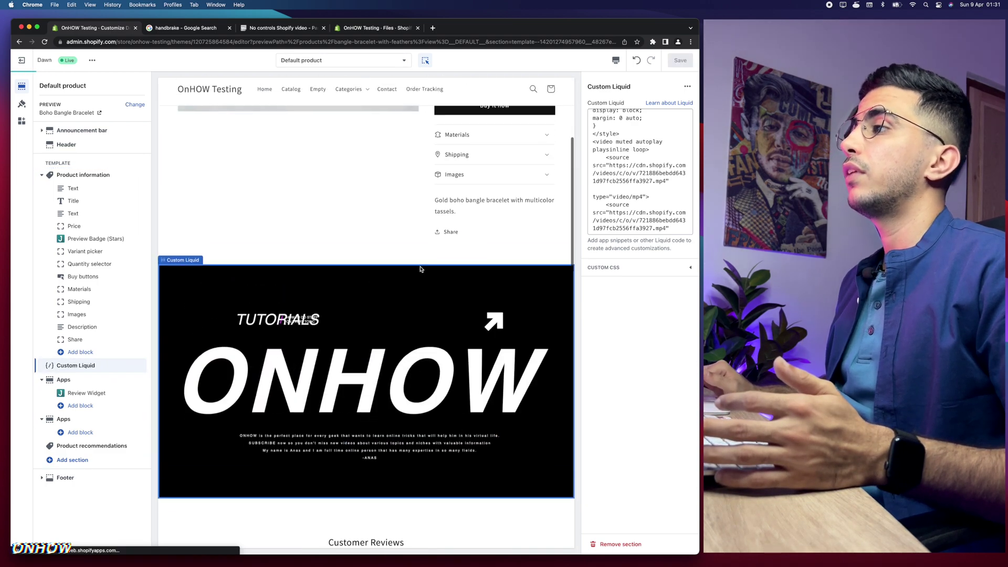
pyautogui.scroll(3, 377, 374)
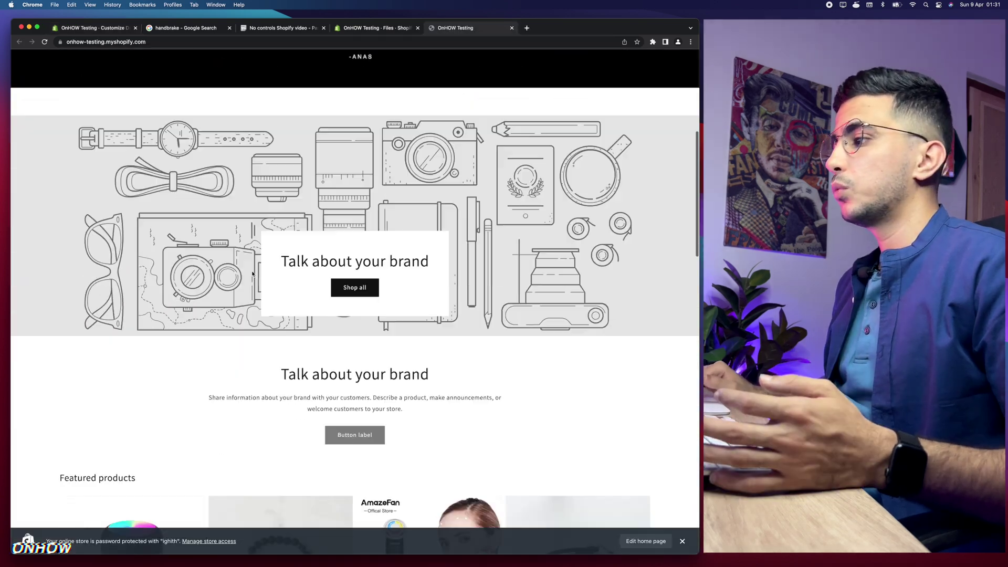
pyautogui.scroll(-5, 252, 273)
pyautogui.scroll(-3, 252, 274)
# Step: Open the Bangle Bracelet product page from the all-products list and review it at desktop size
pyautogui.click(354, 338)
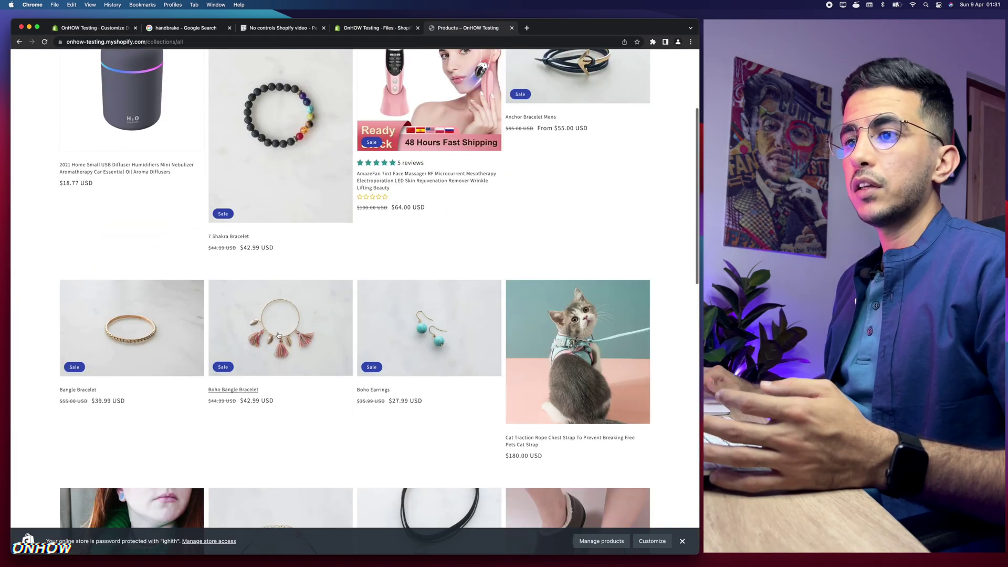
pyautogui.click(144, 330)
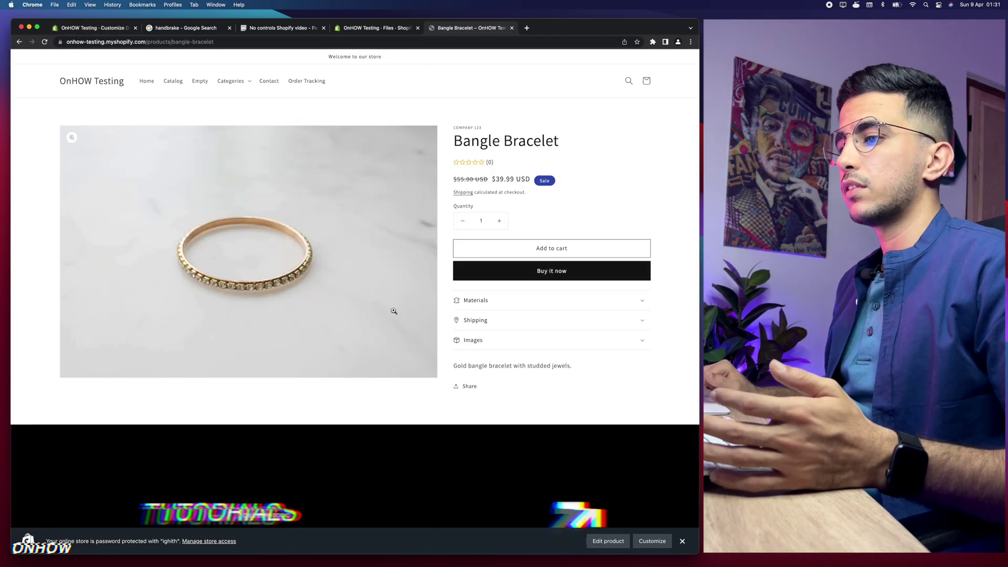
pyautogui.scroll(-5, 393, 312)
pyautogui.scroll(1, 394, 312)
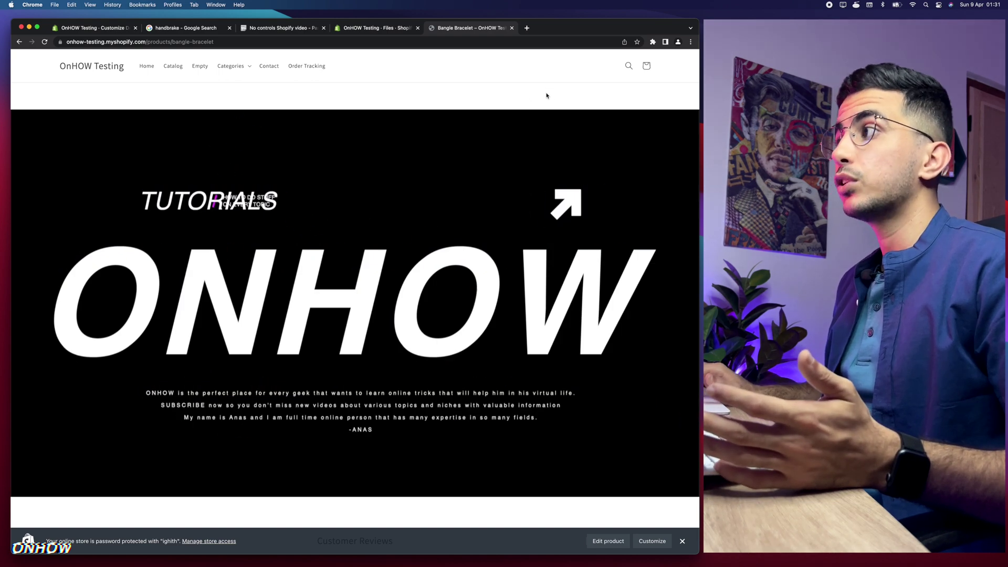
# Step: Check the Bangle Bracelet page in DevTools iPhone view, then close DevTools and return to the theme editor
pyautogui.rightClick(546, 95)
pyautogui.click(577, 214)
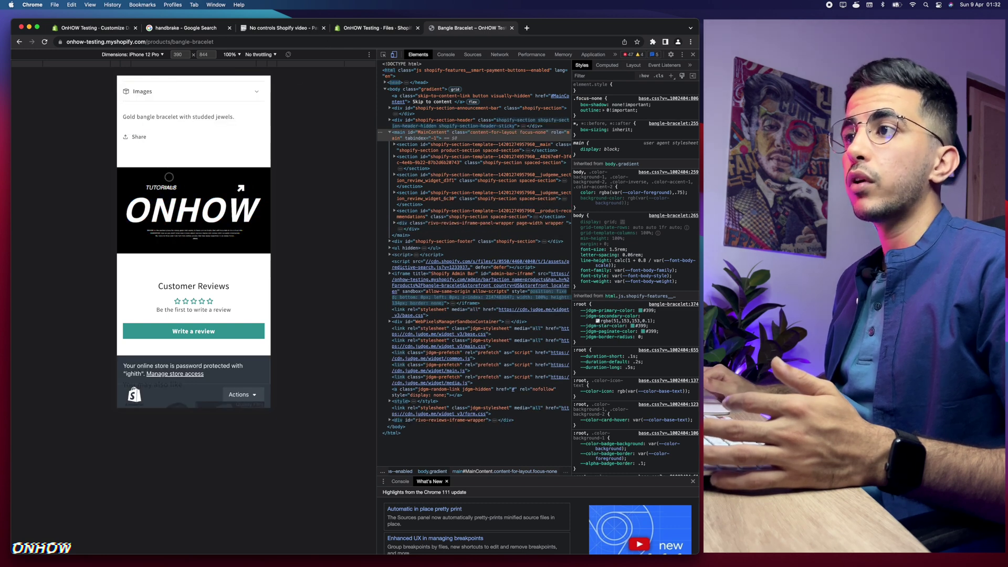
pyautogui.scroll(-4, 205, 227)
pyautogui.scroll(5, 210, 221)
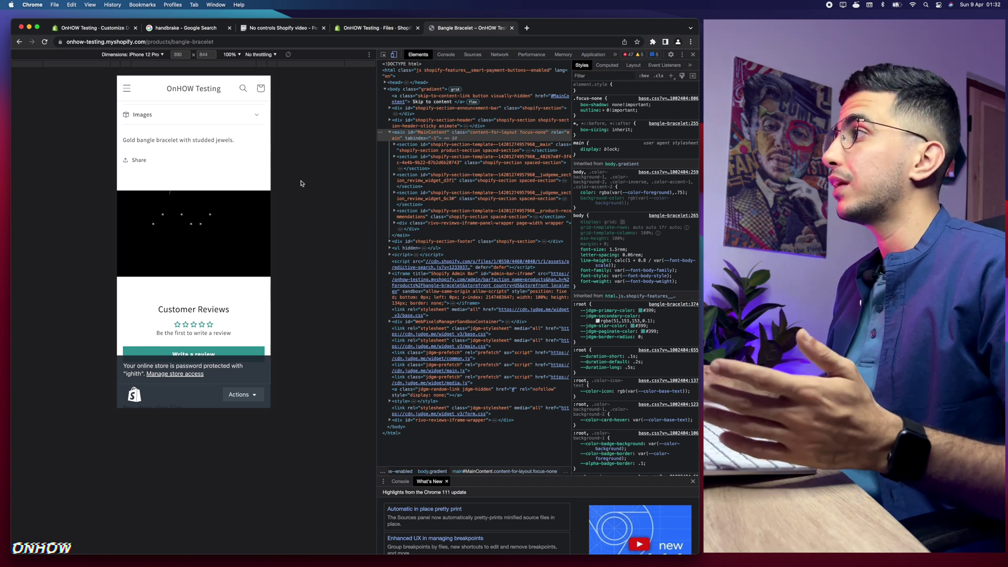
pyautogui.click(695, 54)
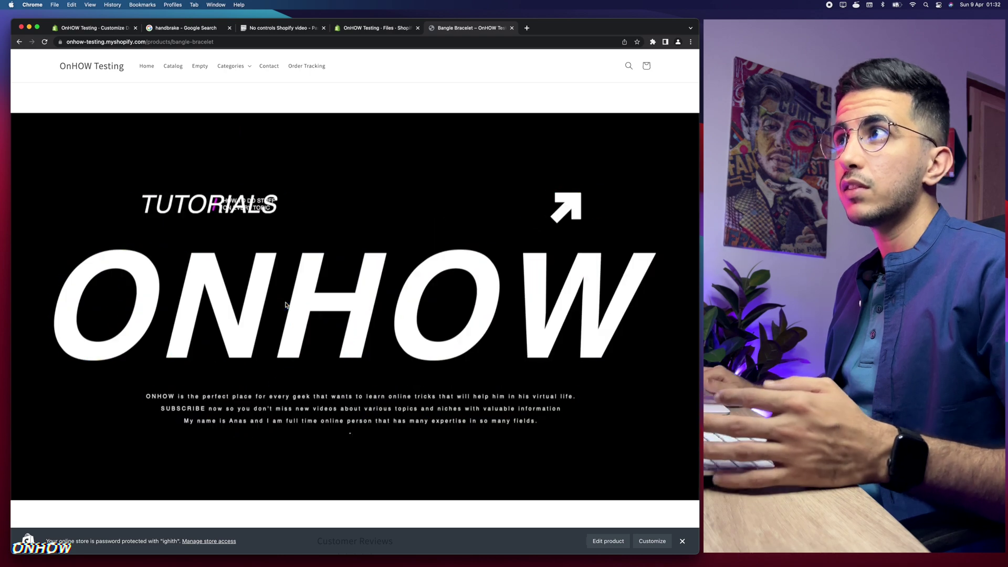
pyautogui.click(109, 31)
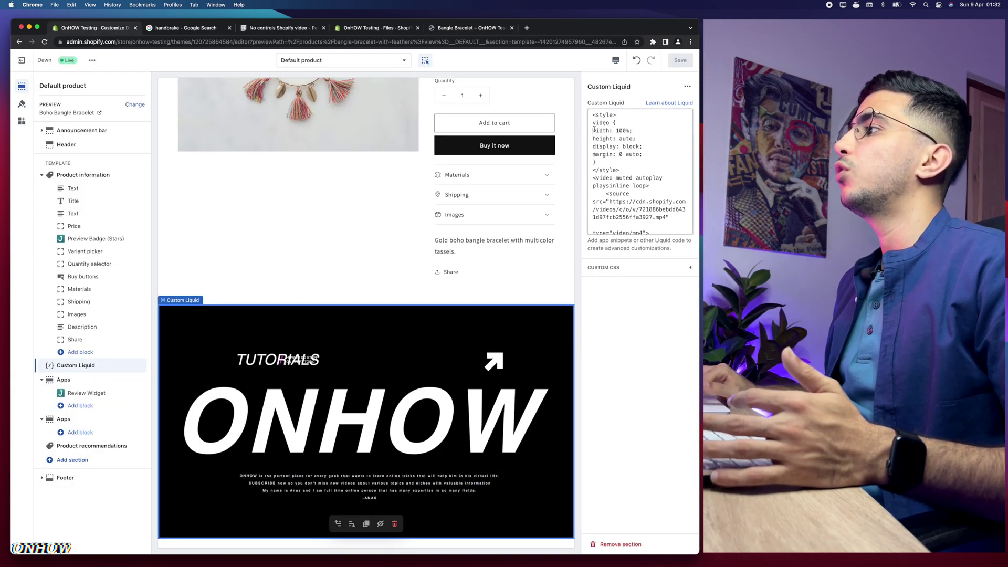
# Step: Change the video's CSS width from 100% to 50% and save the code
pyautogui.click(618, 131)
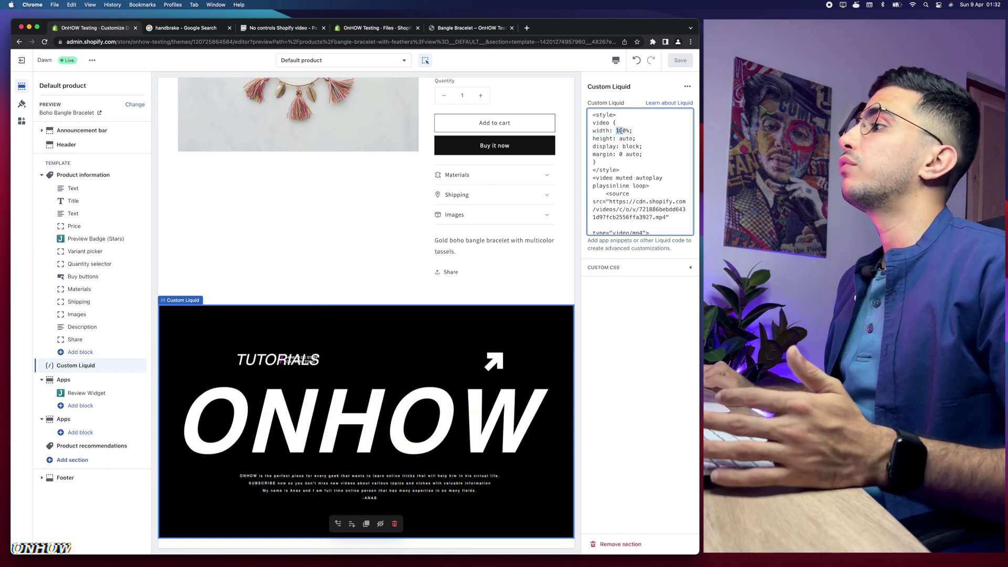
pyautogui.write('5')
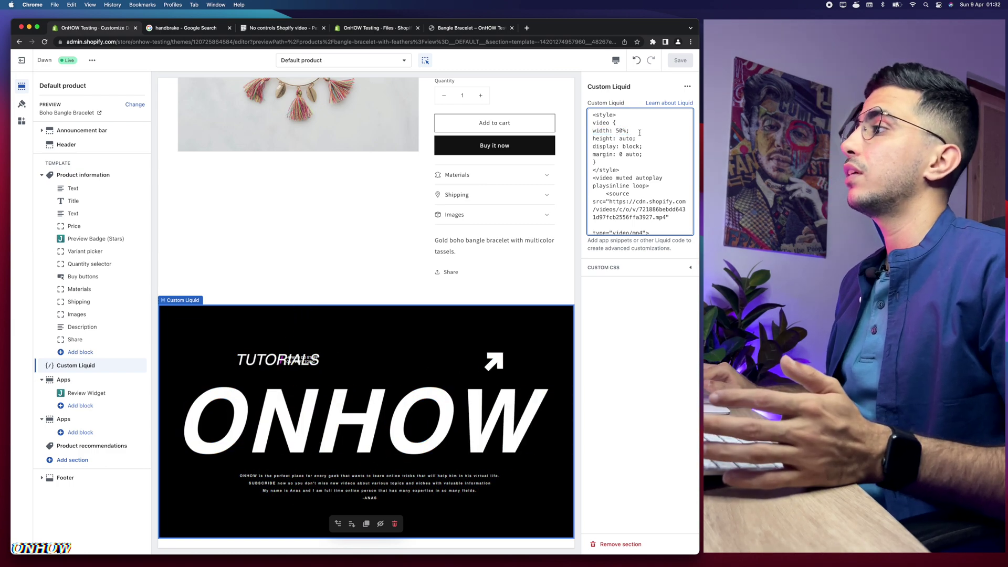
pyautogui.press('super+s')
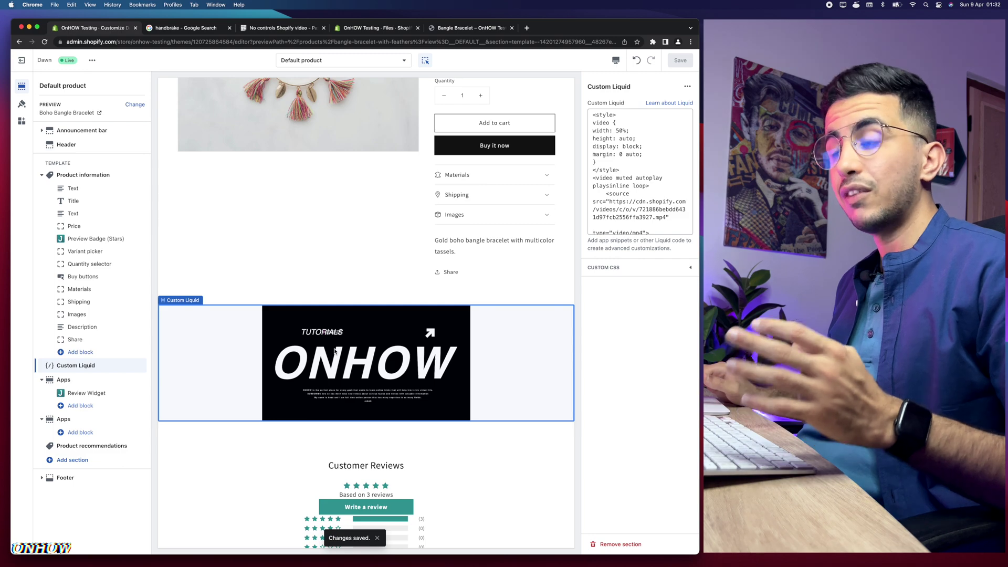
# Step: Reload the live product page to confirm the half-width centred video, including in DevTools phone view
pyautogui.click(448, 28)
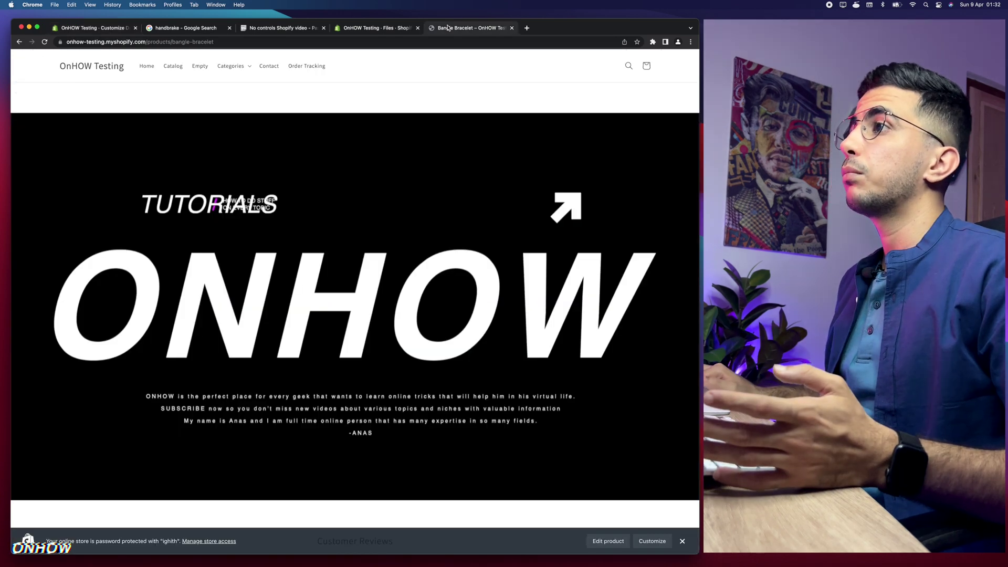
pyautogui.click(383, 42)
pyautogui.press('Return')
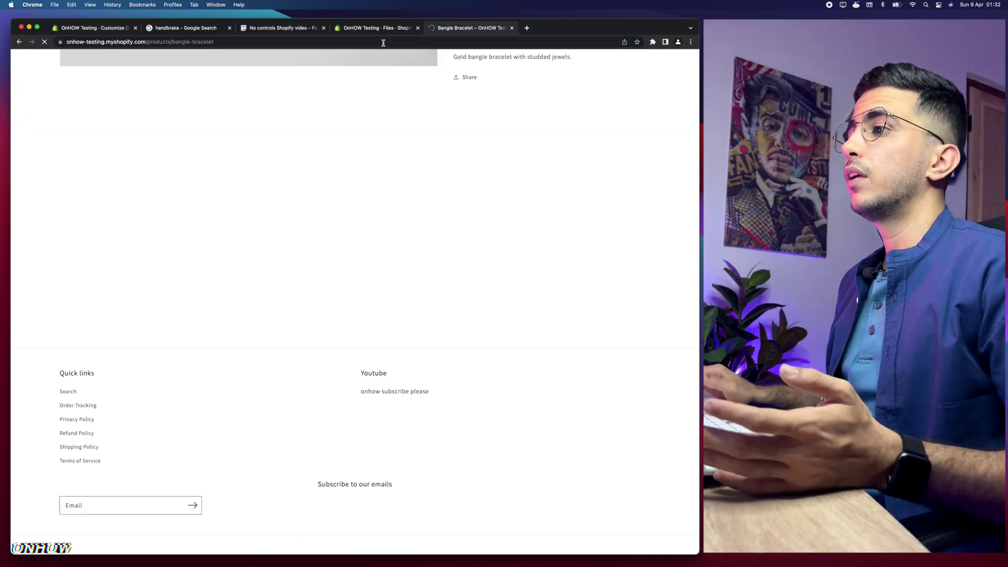
pyautogui.scroll(-4, 405, 207)
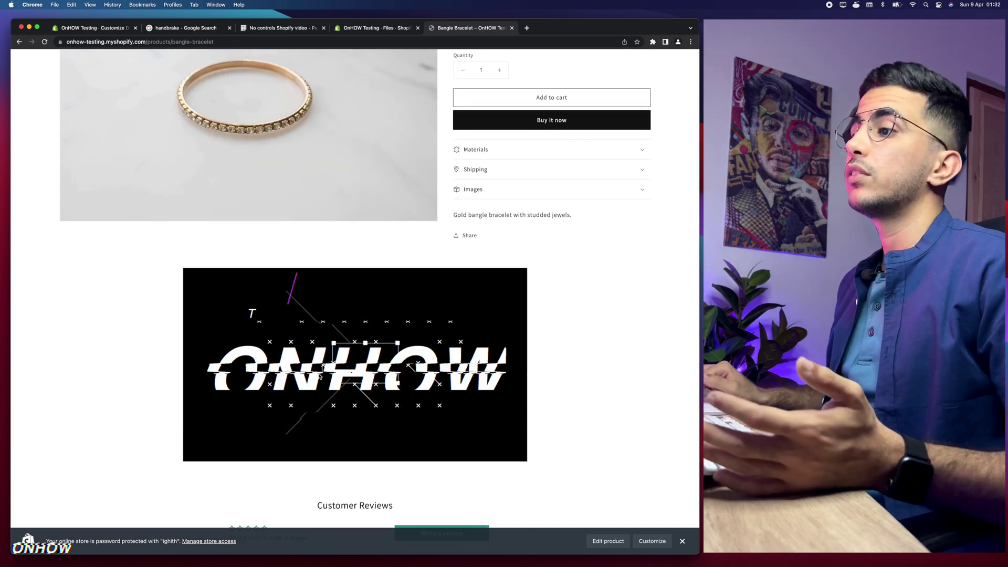
pyautogui.rightClick(608, 278)
pyautogui.click(614, 413)
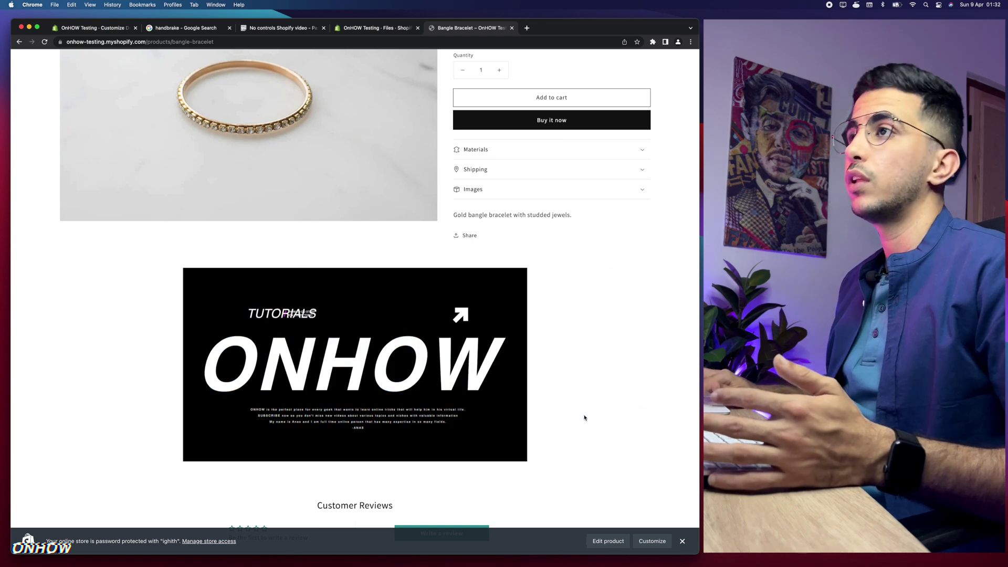
pyautogui.press('super+alt+i')
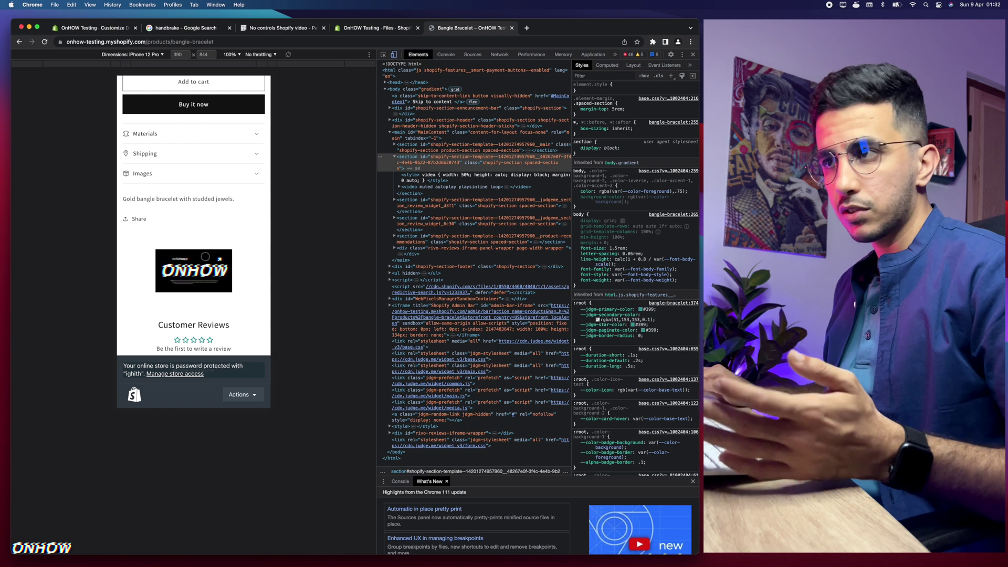
pyautogui.click(101, 30)
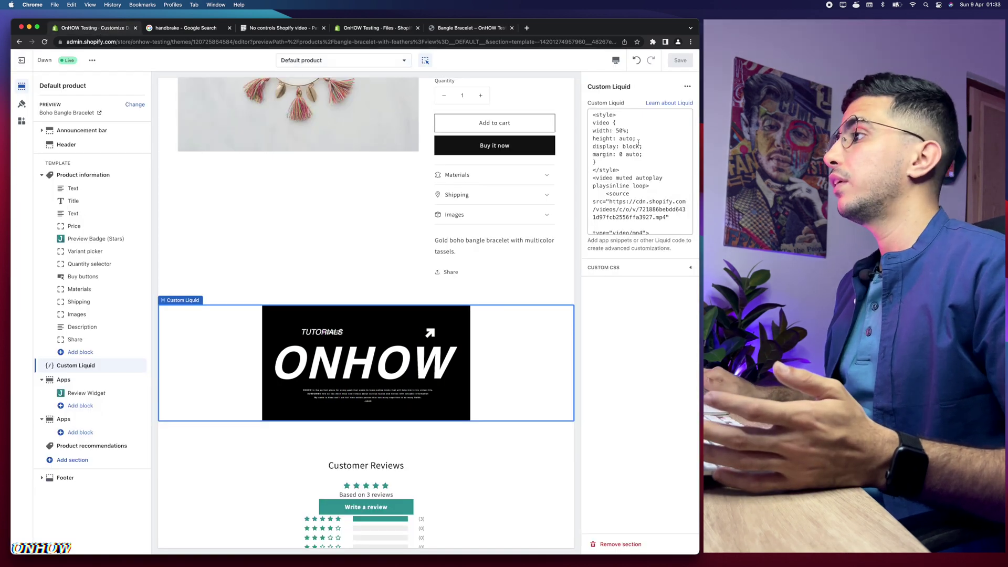
# Step: Set the video width back to 100%, save, and reload the phone-view page to confirm full width
pyautogui.doubleClick(619, 130)
pyautogui.write('100')
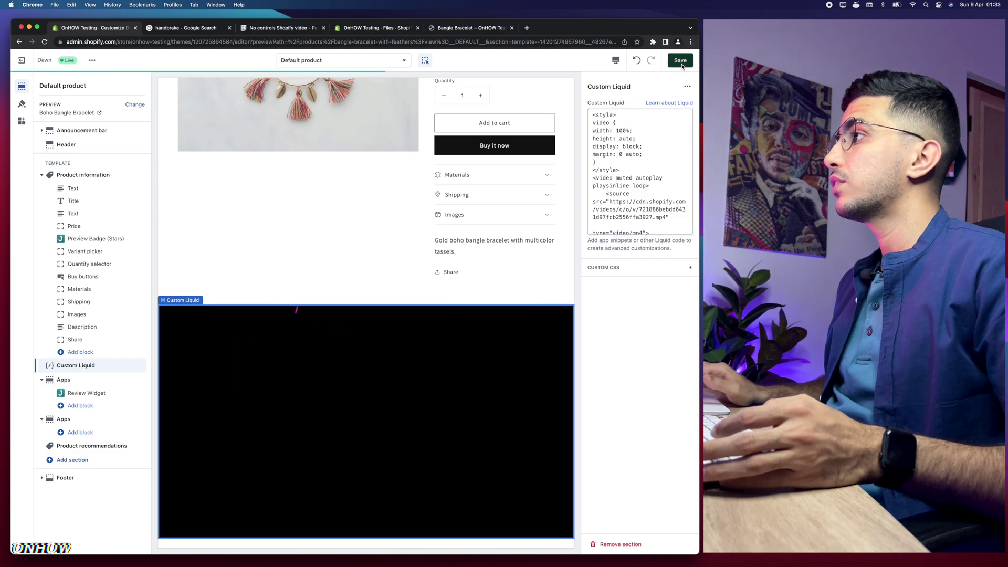
pyautogui.click(457, 29)
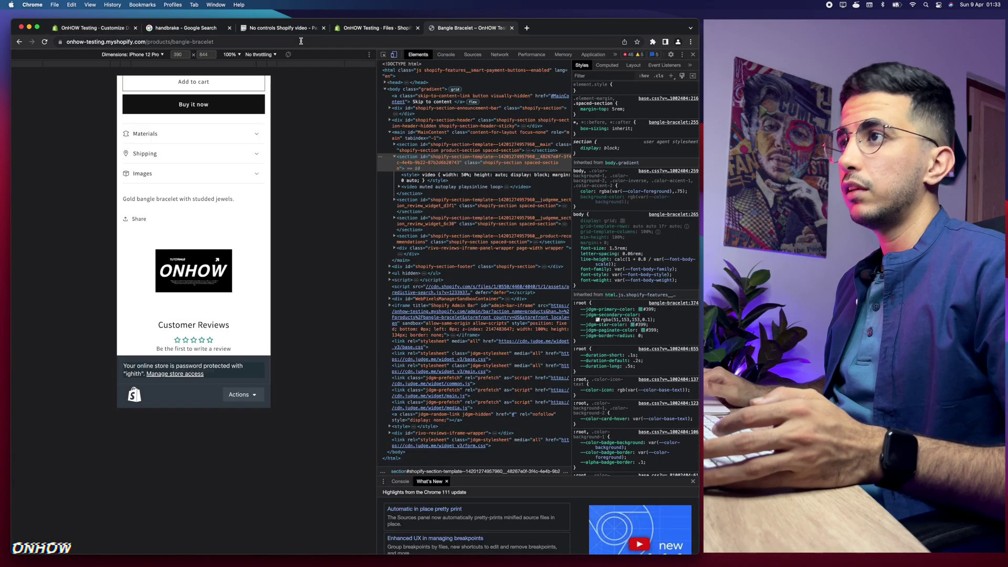
pyautogui.press('super+r')
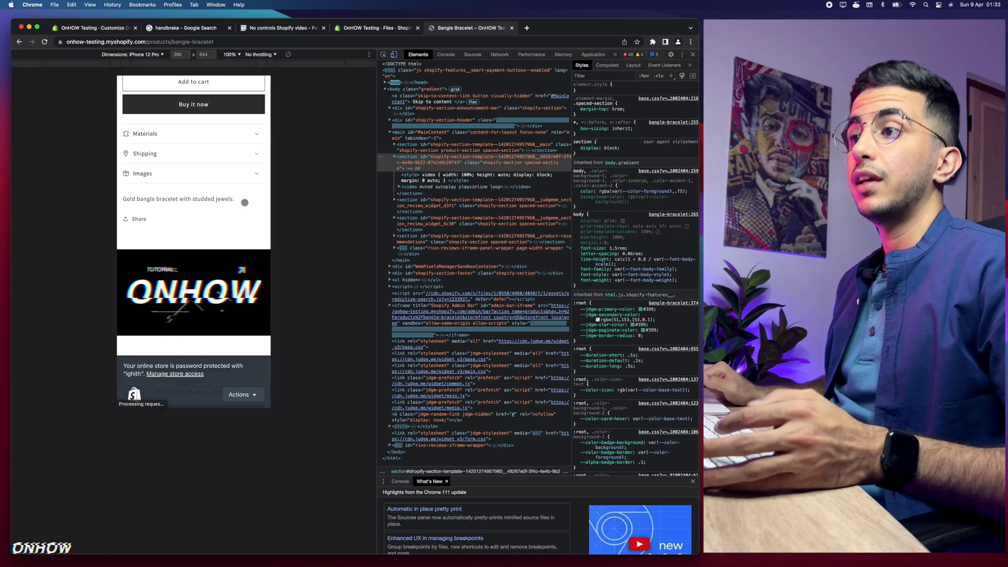
pyautogui.scroll(-3, 212, 205)
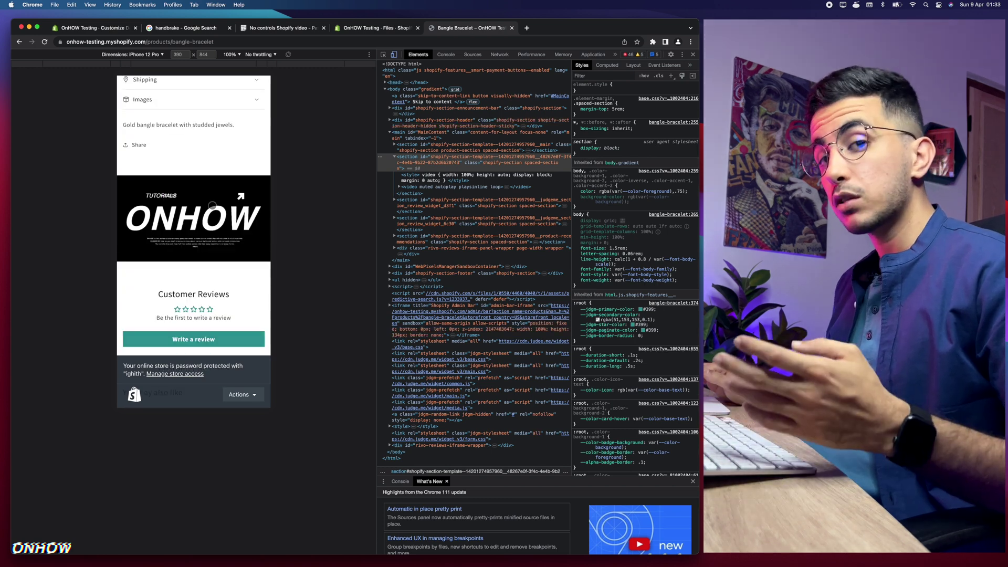